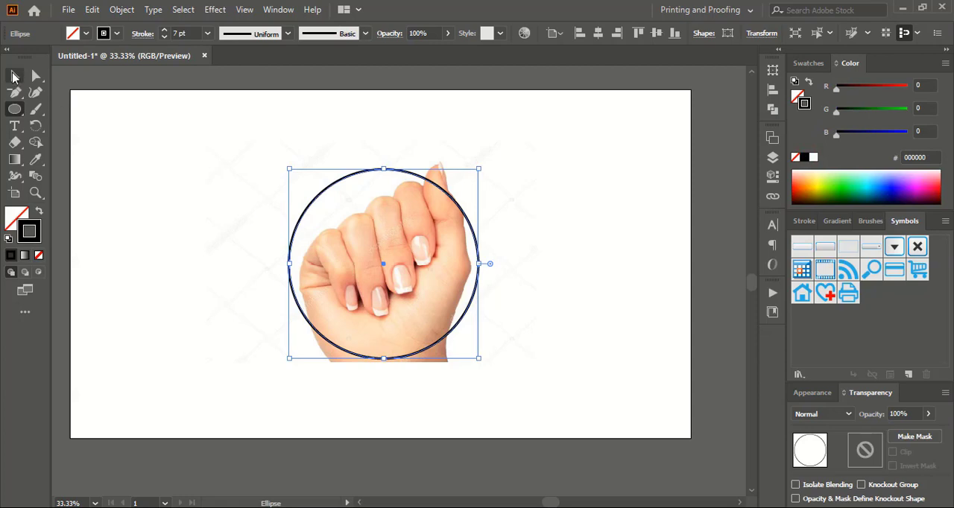
# Start a Pen path along the outer edge of the little finger, from below its knuckle to a curved anchor at the nail tip
pyautogui.click(14, 75)
pyautogui.click(550, 217)
pyautogui.hotkey('ctrl', '+')
pyautogui.moveTo(555, 234); pyautogui.dragTo(571, 272)
pyautogui.click(571, 273)
pyautogui.hotkey('ctrl', '+')
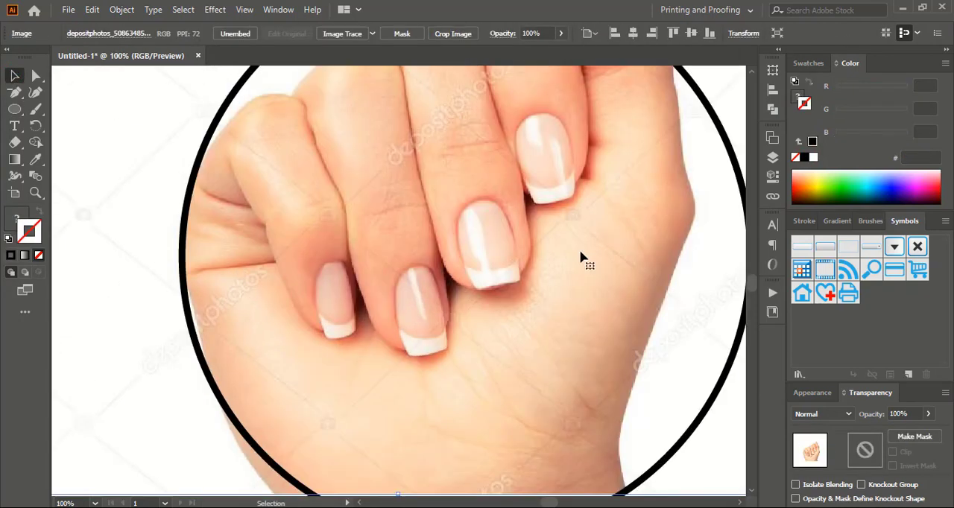
pyautogui.click(14, 91)
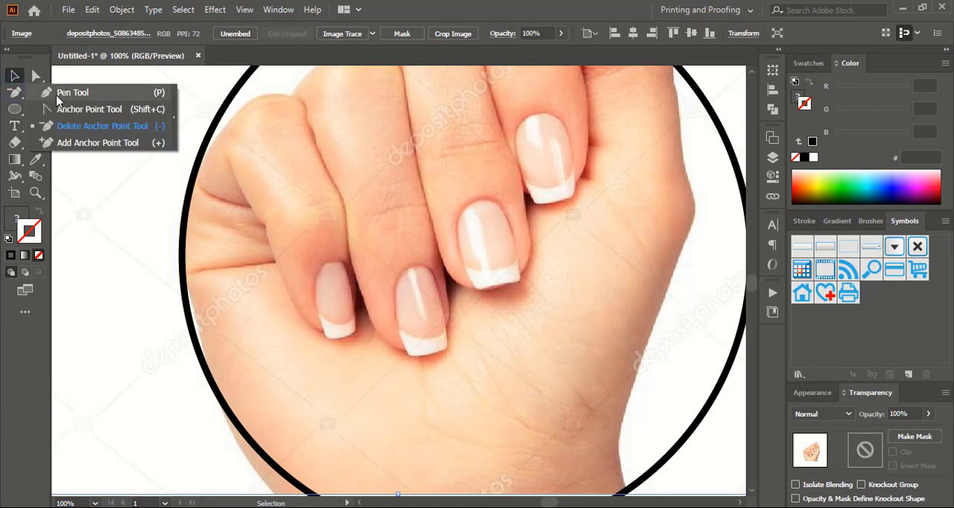
pyautogui.click(57, 92)
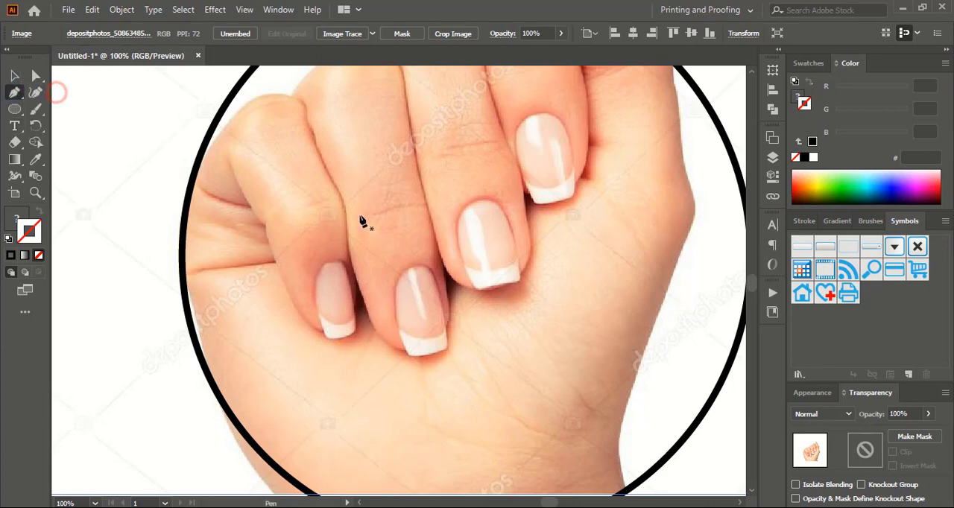
pyautogui.click(228, 159)
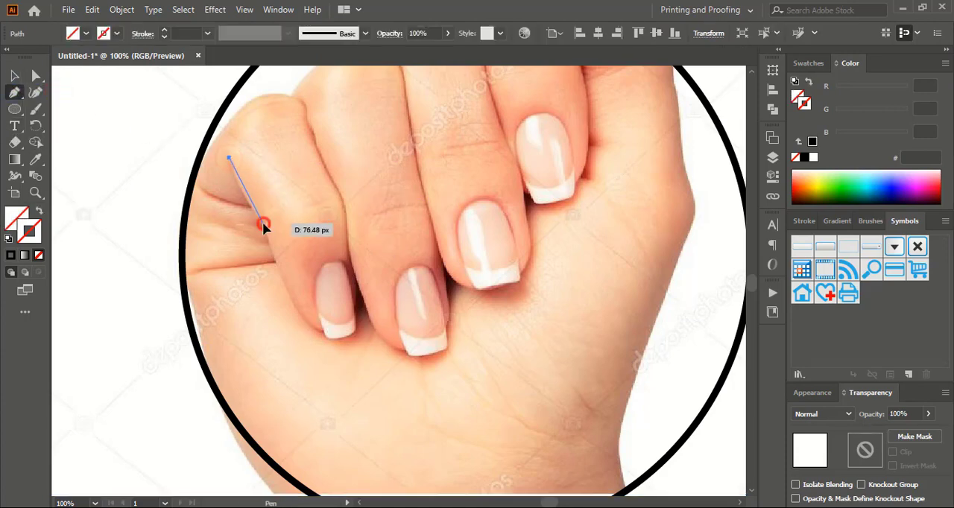
pyautogui.moveTo(262, 222); pyautogui.dragTo(272, 236)
pyautogui.click(263, 223)
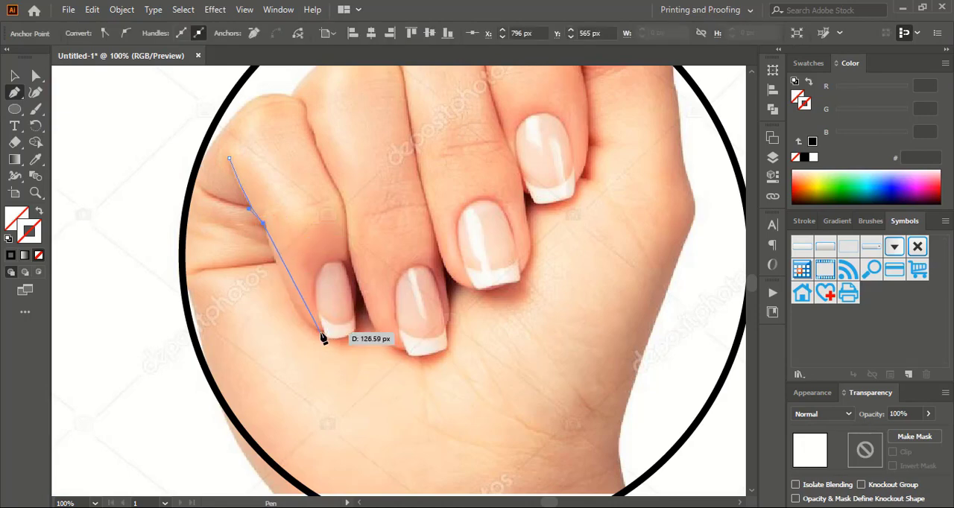
pyautogui.moveTo(321, 333); pyautogui.dragTo(357, 351)
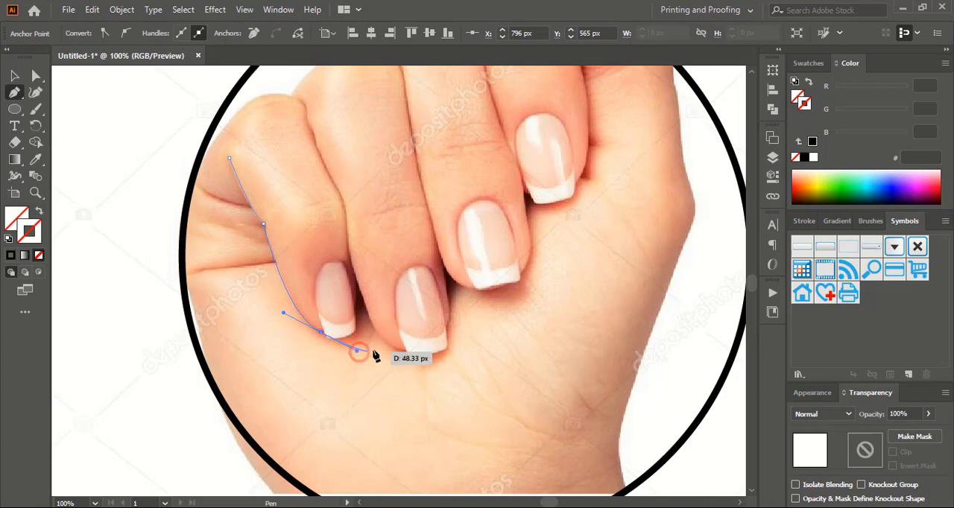
# Continue the path up the little finger's inner edge and over its knuckle to the circle, leaving it open with a black stroke
pyautogui.click(353, 262)
pyautogui.moveTo(351, 257)
pyautogui.mouseDown()
pyautogui.moveTo(346, 216)
pyautogui.moveTo(347, 244)
pyautogui.mouseUp()
pyautogui.scroll(1, 358, 242)
pyautogui.hotkey('ctrl', 'z')
pyautogui.click(357, 302)
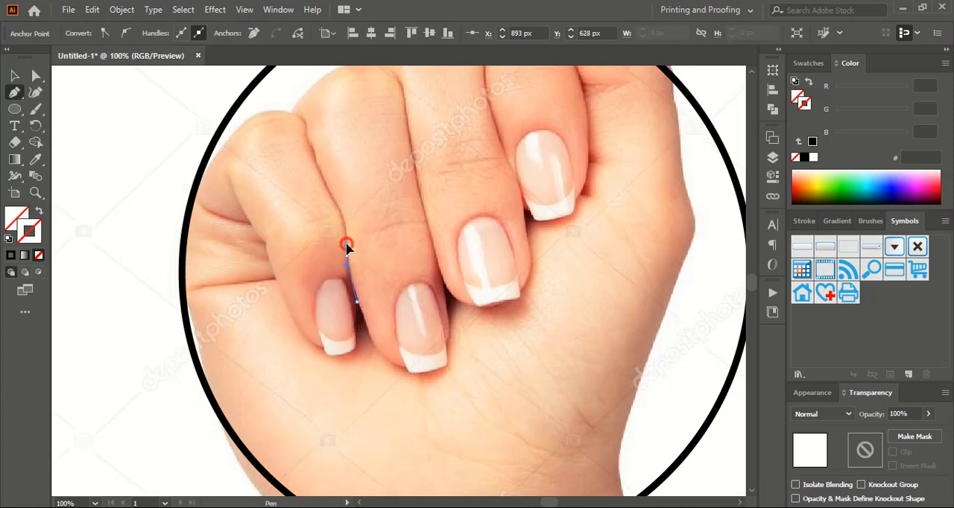
pyautogui.moveTo(332, 197); pyautogui.dragTo(312, 168)
pyautogui.click(305, 129)
pyautogui.moveTo(257, 114); pyautogui.dragTo(220, 132)
pyautogui.click(203, 173)
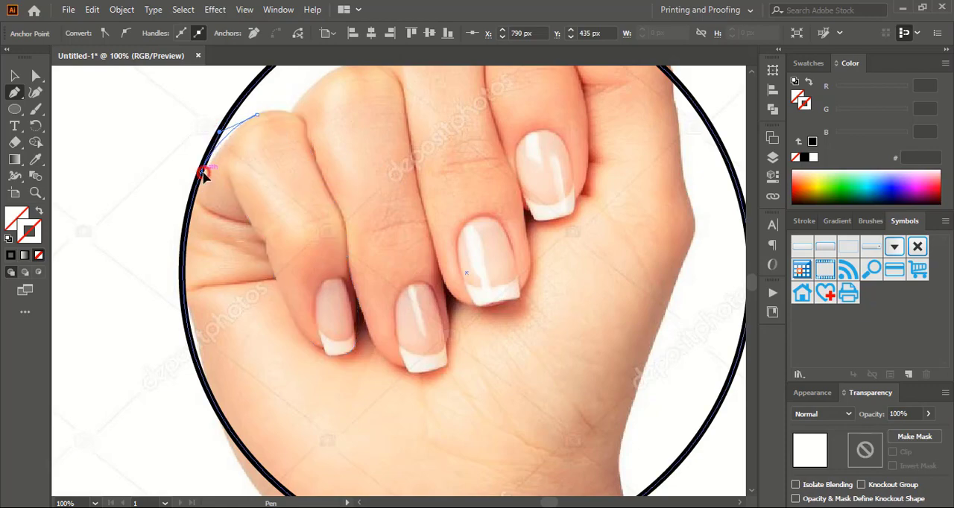
pyautogui.scroll(-2, 192, 301)
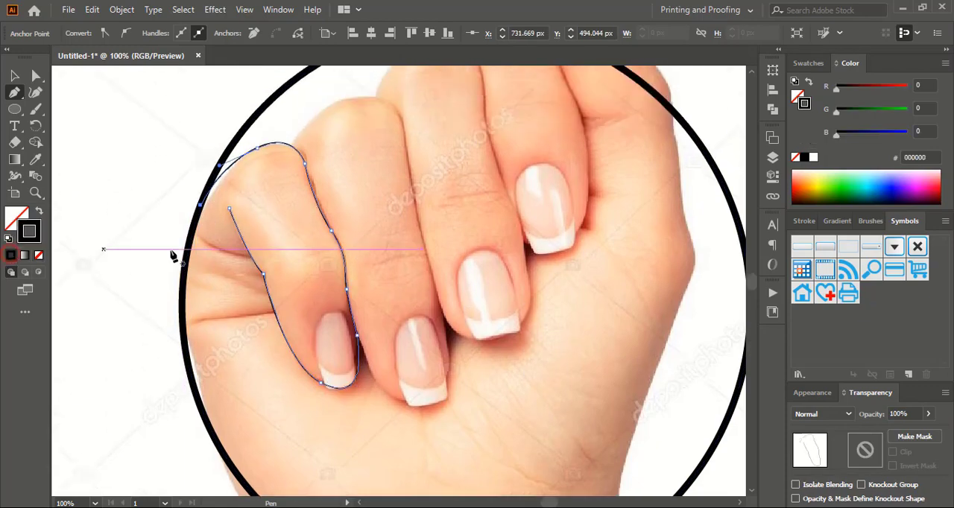
# Start a new Pen path at the ring finger's knuckle and trace down its edge beside the middle finger and around the tip
pyautogui.scroll(1, 172, 255)
pyautogui.click(376, 131)
pyautogui.moveTo(407, 195); pyautogui.dragTo(423, 256)
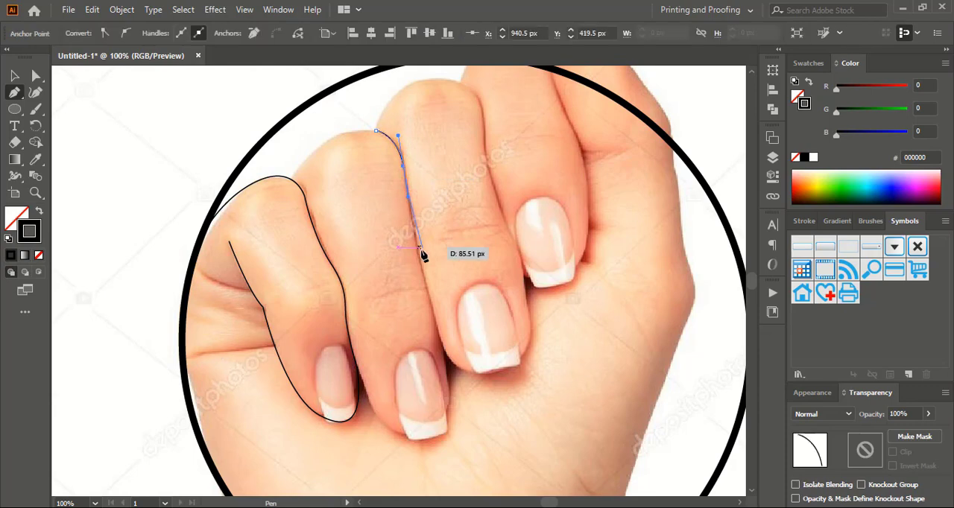
pyautogui.click(422, 272)
pyautogui.click(441, 354)
pyautogui.scroll(-1, 447, 378)
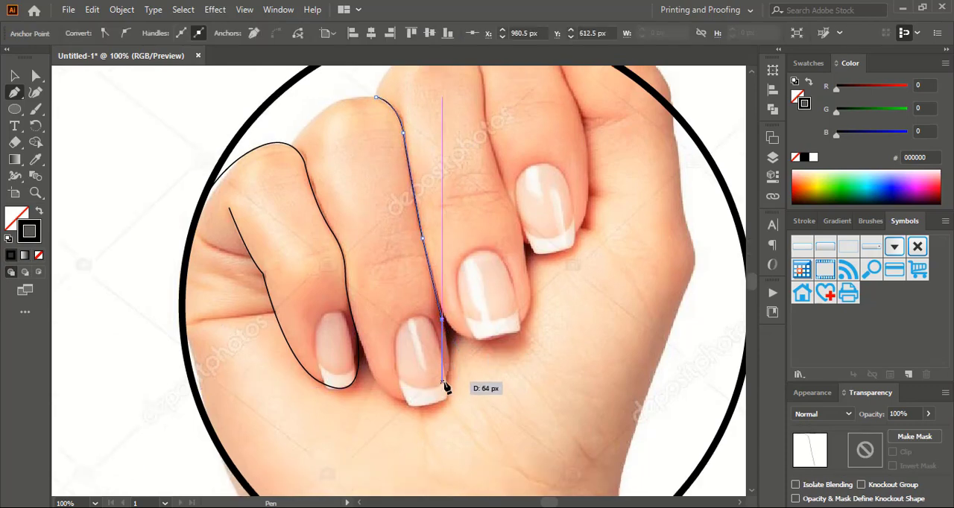
pyautogui.moveTo(447, 382); pyautogui.dragTo(381, 392)
# Trace the ring finger's other edge up beneath the little finger's outline and close the path over the knuckle
pyautogui.click(365, 357)
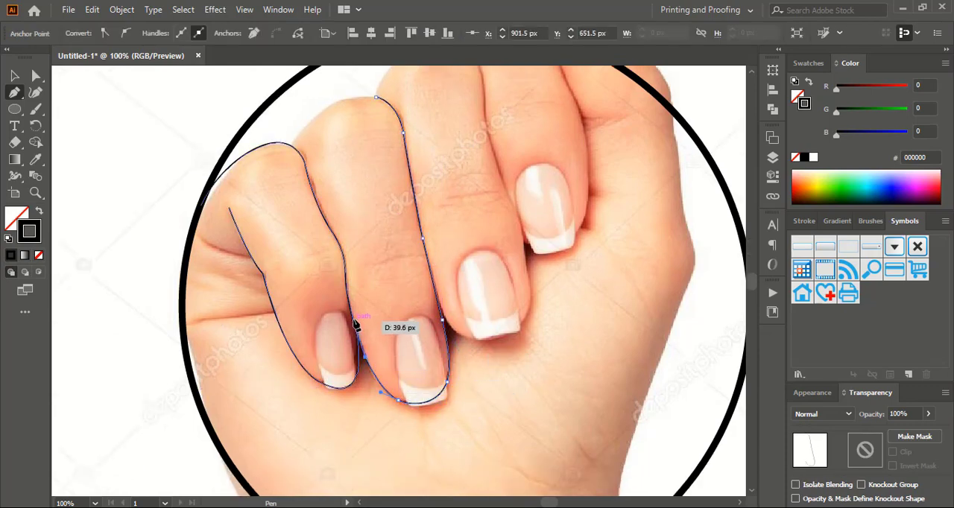
pyautogui.click(353, 320)
pyautogui.scroll(1, 353, 302)
pyautogui.click(329, 260)
pyautogui.click(280, 196)
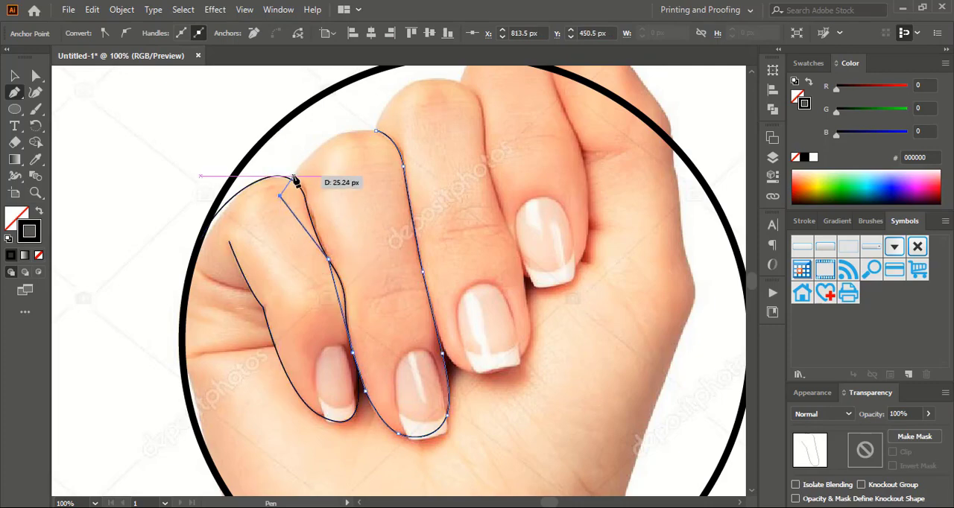
pyautogui.moveTo(325, 143); pyautogui.dragTo(398, 135)
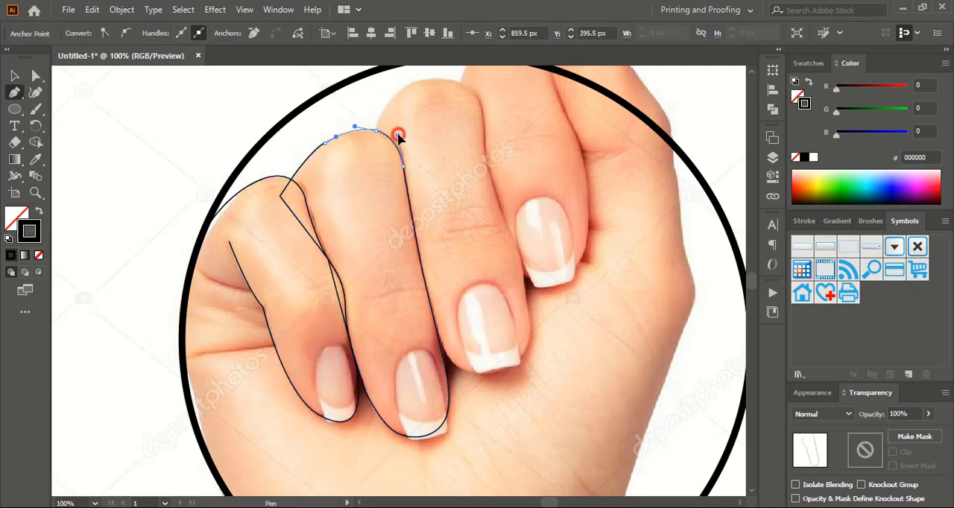
# Trace a closed Pen outline around the index finger, from the edge beside the thumb around the tip and back over the knuckle
pyautogui.scroll(2, 614, 266)
pyautogui.moveTo(549, 137); pyautogui.dragTo(583, 222)
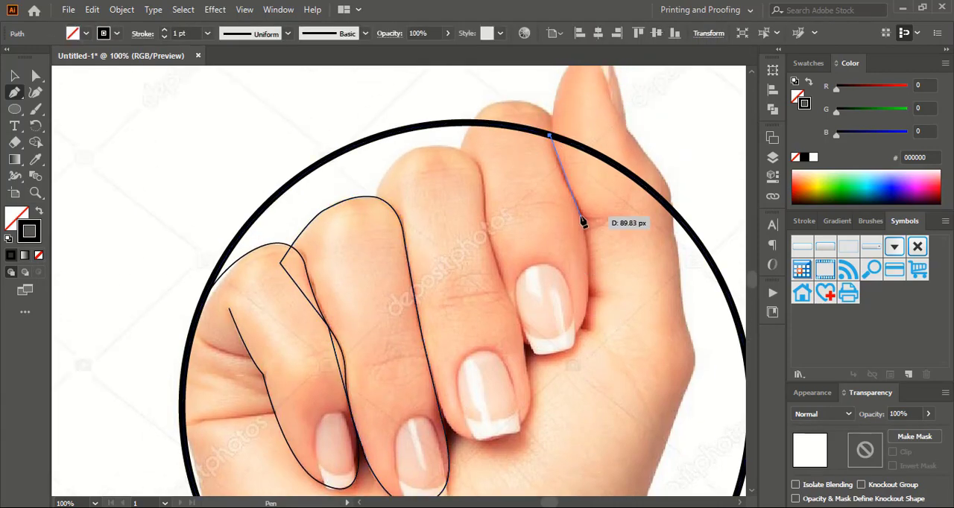
pyautogui.click(604, 249)
pyautogui.moveTo(602, 258); pyautogui.dragTo(602, 260)
pyautogui.moveTo(577, 333); pyautogui.dragTo(501, 328)
pyautogui.hotkey('ctrl', 'z')
pyautogui.click(576, 333)
pyautogui.moveTo(485, 280); pyautogui.dragTo(475, 222)
pyautogui.click(454, 168)
pyautogui.click(460, 149)
pyautogui.moveTo(477, 123); pyautogui.dragTo(492, 117)
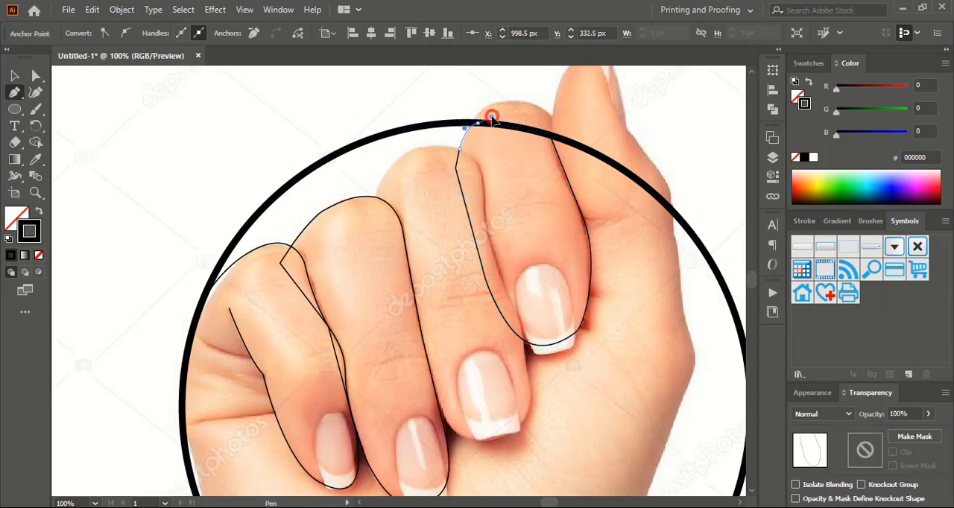
pyautogui.click(549, 136)
# Trace the middle finger with the Pen tool from its base over the knuckle and down the edge beside the index finger to the tip
pyautogui.click(372, 201)
pyautogui.moveTo(398, 158); pyautogui.dragTo(485, 170)
pyautogui.click(484, 191)
pyautogui.moveTo(488, 233); pyautogui.dragTo(492, 245)
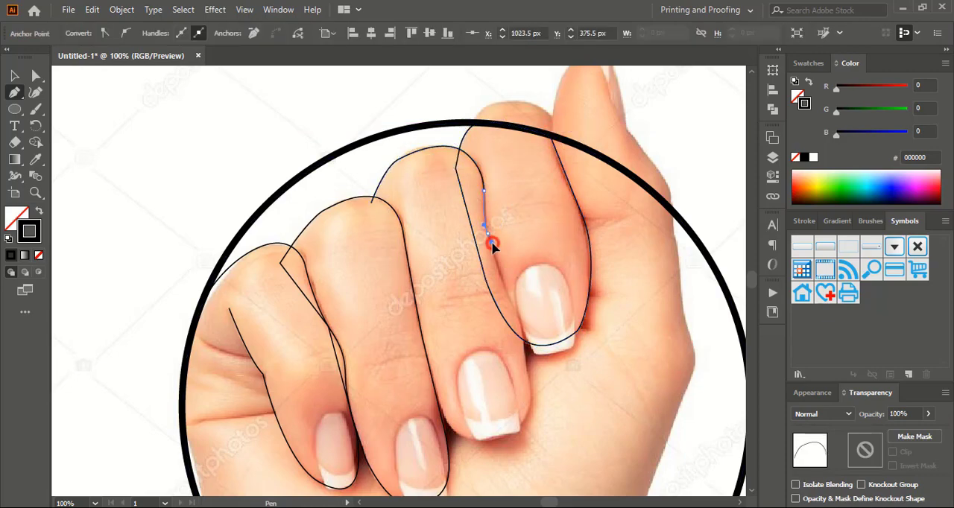
pyautogui.moveTo(504, 287); pyautogui.dragTo(500, 292)
pyautogui.moveTo(523, 339); pyautogui.dragTo(524, 363)
pyautogui.scroll(-1, 524, 363)
pyautogui.click(528, 366)
pyautogui.moveTo(523, 408); pyautogui.dragTo(507, 430)
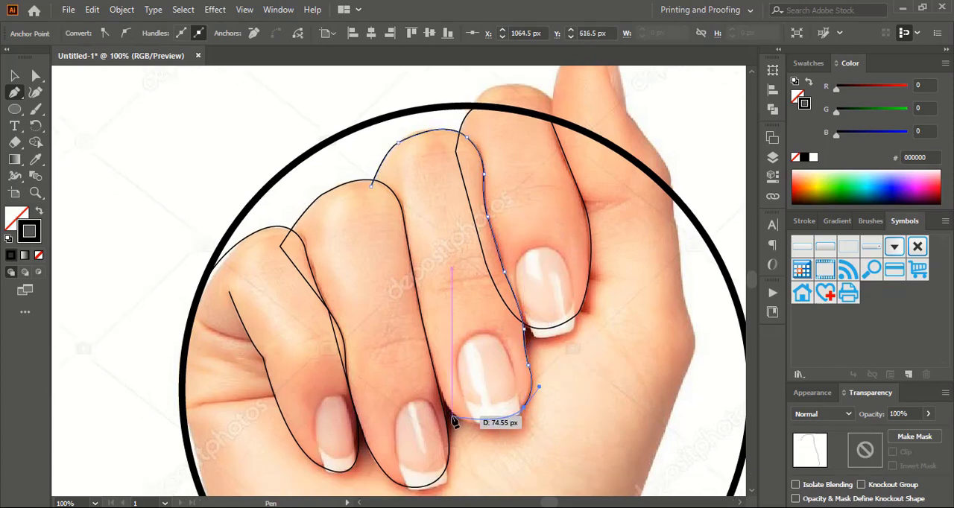
# Finish the middle finger's outline around the tip and up the ring finger side, closing it at the starting anchor
pyautogui.click(453, 417)
pyautogui.click(425, 361)
pyautogui.moveTo(372, 182); pyautogui.dragTo(375, 190)
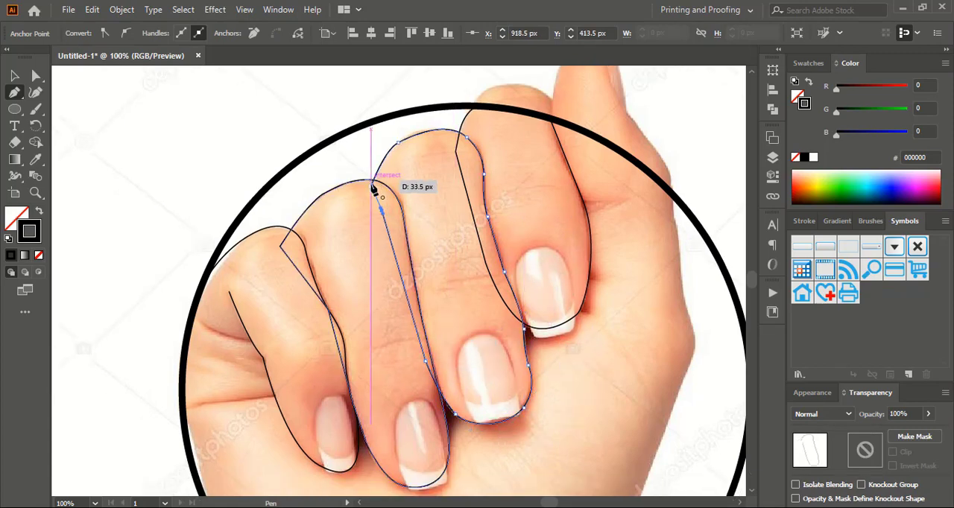
pyautogui.click(371, 185)
# Trace a closed, curved Pen outline with a black stroke around the little finger's nail
pyautogui.click(15, 76)
pyautogui.click(202, 202)
pyautogui.scroll(-9, 202, 203)
pyautogui.hotkey('ctrl', '=')
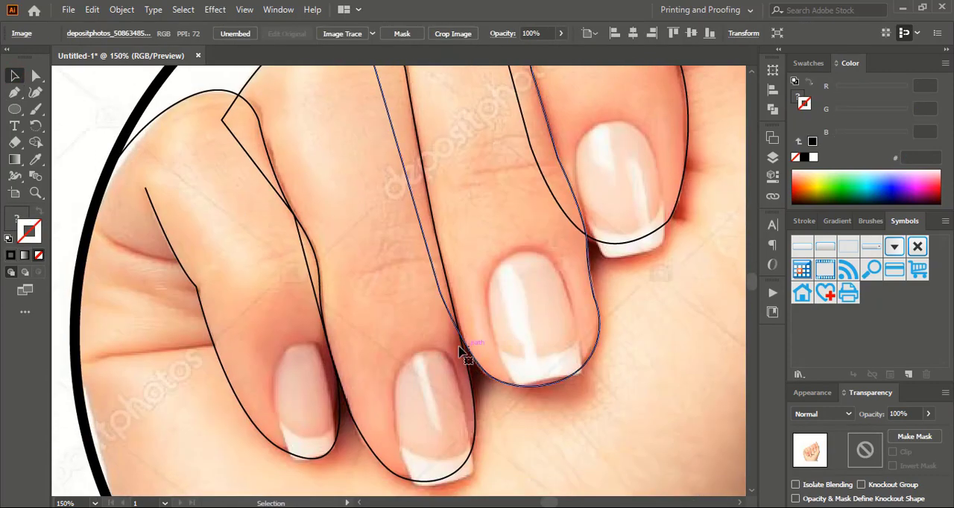
pyautogui.scroll(-3, 460, 350)
pyautogui.press('p')
pyautogui.moveTo(335, 326); pyautogui.dragTo(283, 228)
pyautogui.moveTo(272, 292)
pyautogui.mouseDown()
pyautogui.moveTo(292, 356)
pyautogui.moveTo(310, 349)
pyautogui.moveTo(340, 299)
pyautogui.moveTo(396, 363)
pyautogui.mouseUp()
pyautogui.click(10, 255)
# Trace a closed, curved Pen outline around the ring finger's nail
pyautogui.click(434, 247)
pyautogui.click(410, 373)
pyautogui.moveTo(468, 334); pyautogui.dragTo(462, 287)
pyautogui.click(434, 247)
# Trace a closed, curved Pen outline around the middle finger's nail
pyautogui.scroll(1, 521, 202)
pyautogui.click(518, 183)
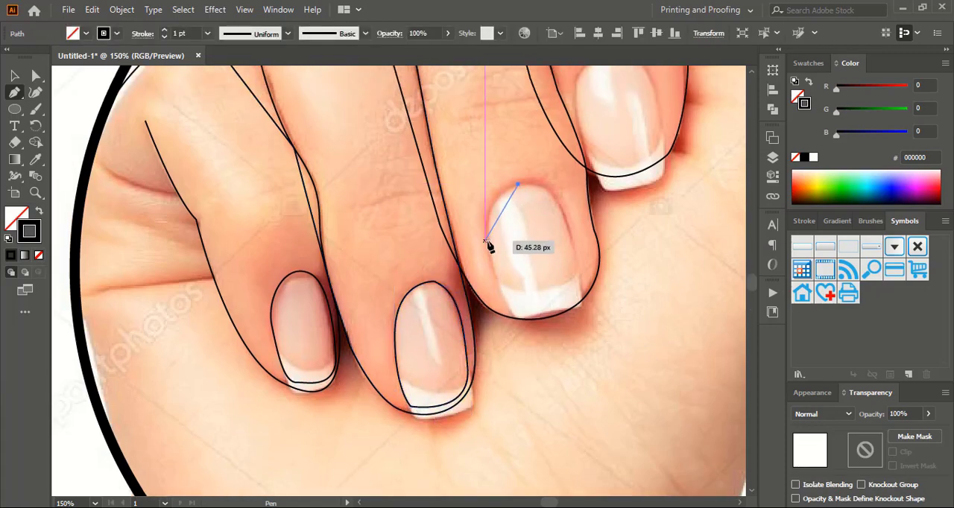
pyautogui.moveTo(489, 242); pyautogui.dragTo(497, 295)
pyautogui.click(509, 308)
pyautogui.moveTo(580, 281); pyautogui.dragTo(588, 236)
pyautogui.moveTo(518, 183); pyautogui.dragTo(483, 195)
# Trace a closed, curved Pen outline around the index finger's nail
pyautogui.scroll(4, 669, 293)
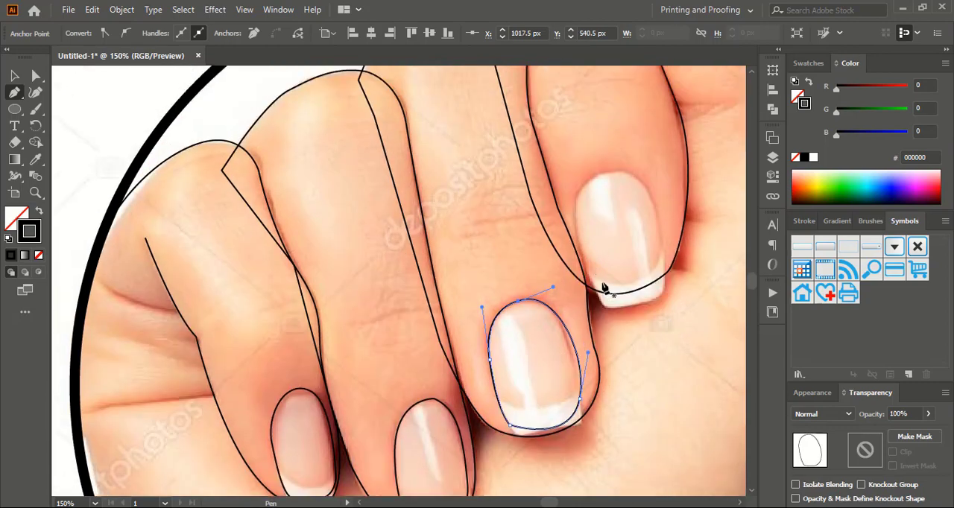
pyautogui.click(588, 268)
pyautogui.moveTo(658, 256); pyautogui.dragTo(681, 198)
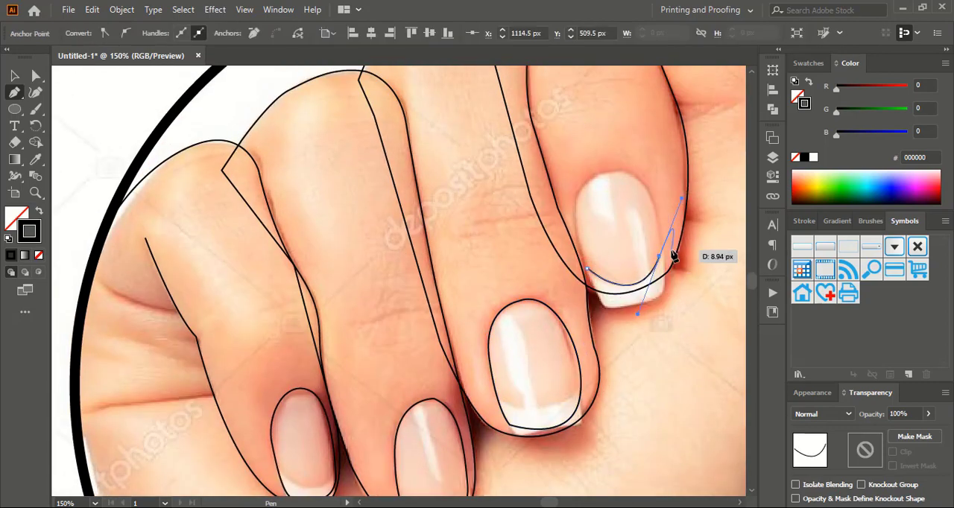
pyautogui.moveTo(630, 170); pyautogui.dragTo(588, 143)
pyautogui.click(629, 171)
pyautogui.moveTo(575, 220); pyautogui.dragTo(583, 252)
pyautogui.click(587, 268)
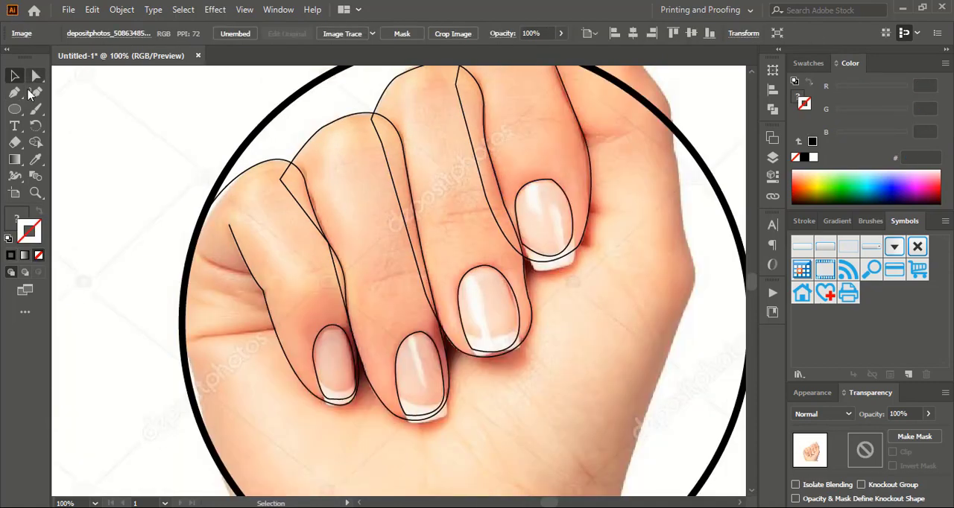
# Extend the little finger's open outline in a curve past the circle's edge and join it to its other end to close it
pyautogui.click(15, 93)
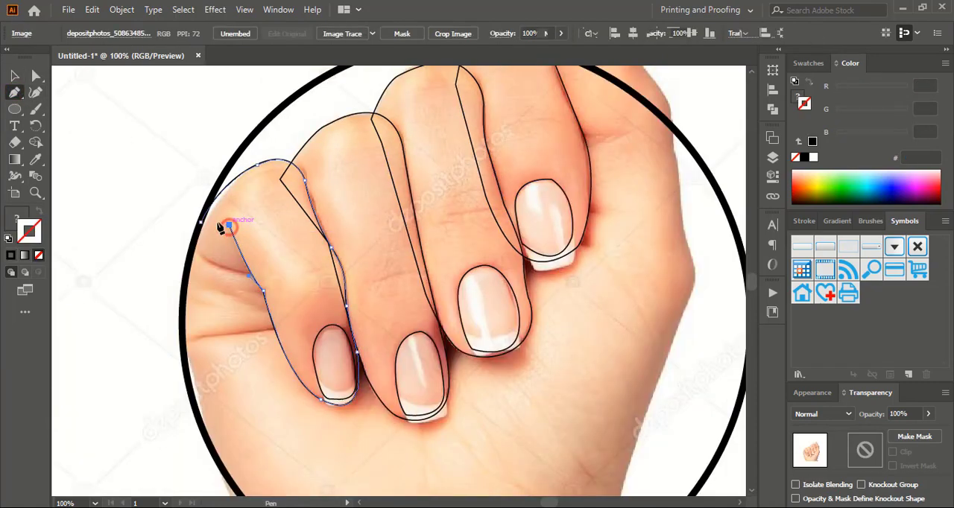
pyautogui.moveTo(229, 224); pyautogui.dragTo(177, 244)
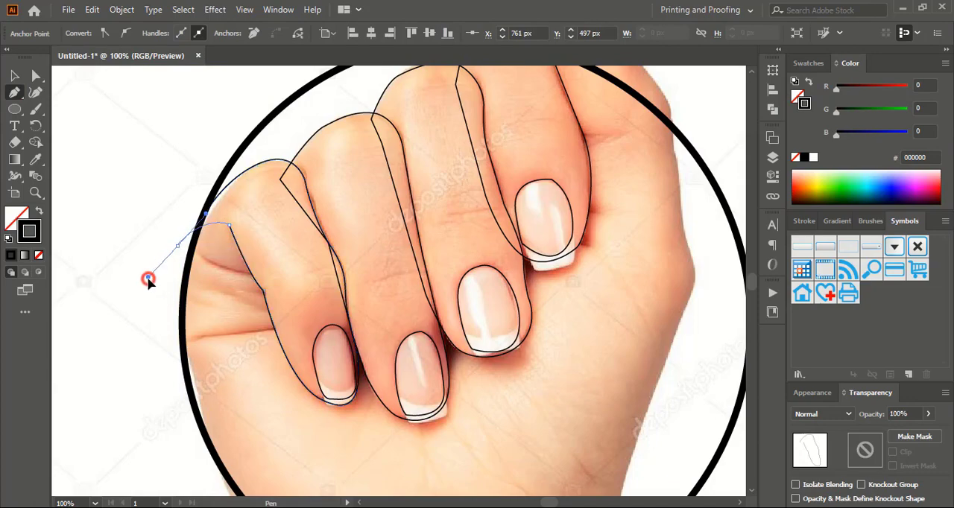
pyautogui.moveTo(145, 281); pyautogui.dragTo(146, 281)
pyautogui.click(178, 245)
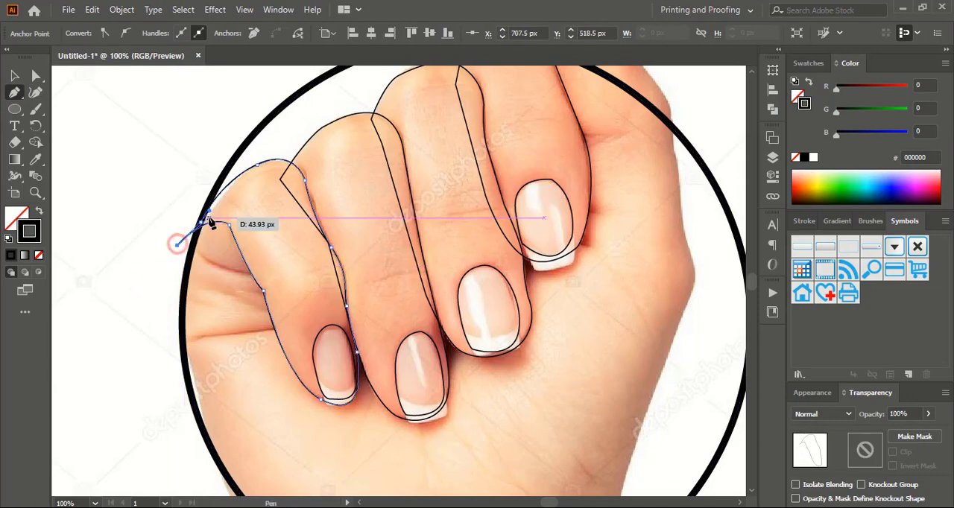
pyautogui.click(15, 75)
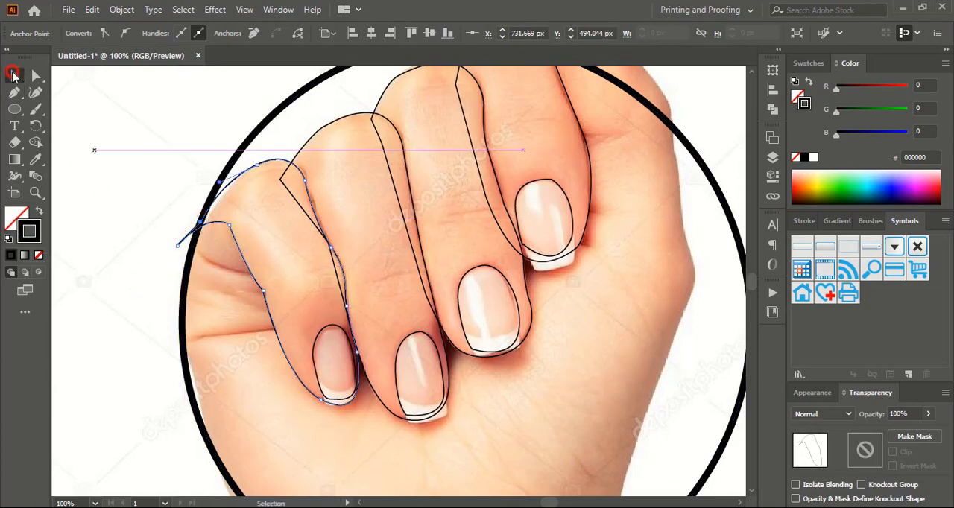
pyautogui.click(128, 160)
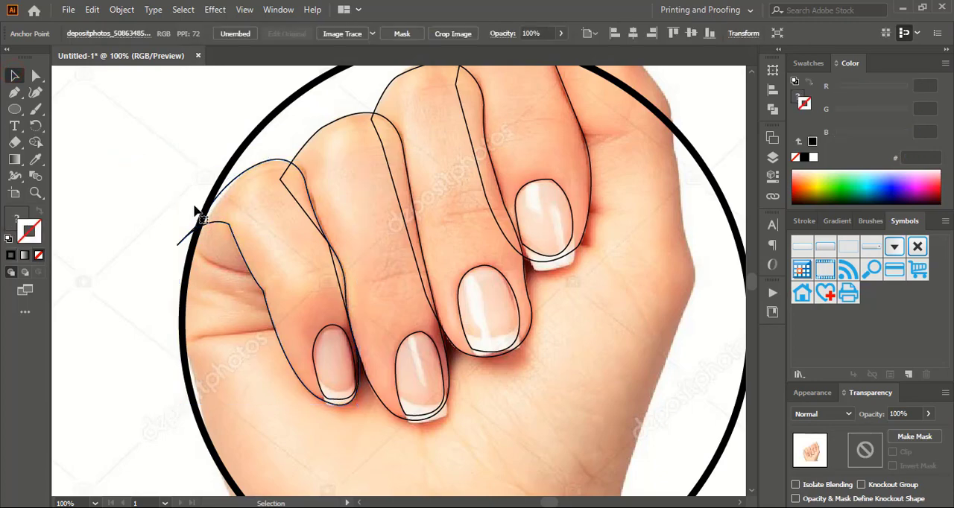
# Fill the little finger's outline with orange and remove its stroke
pyautogui.click(237, 181)
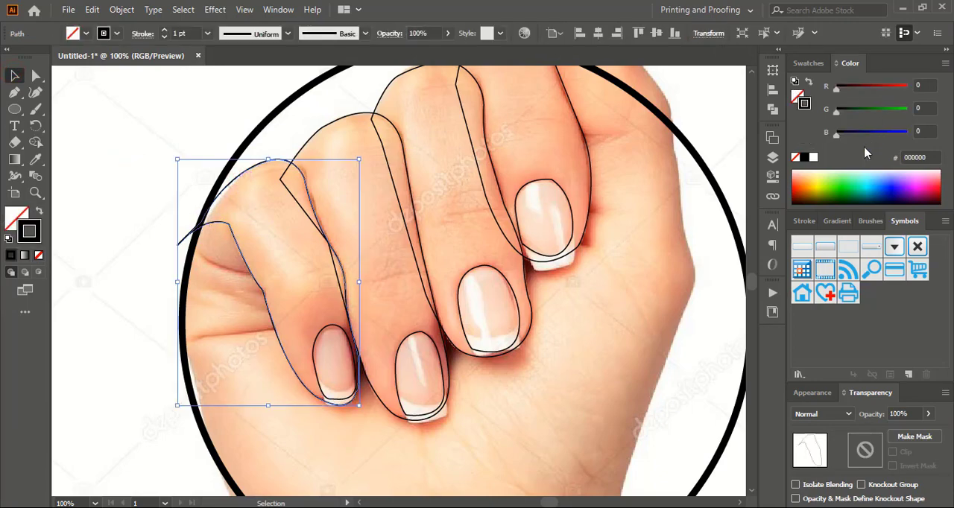
pyautogui.click(18, 218)
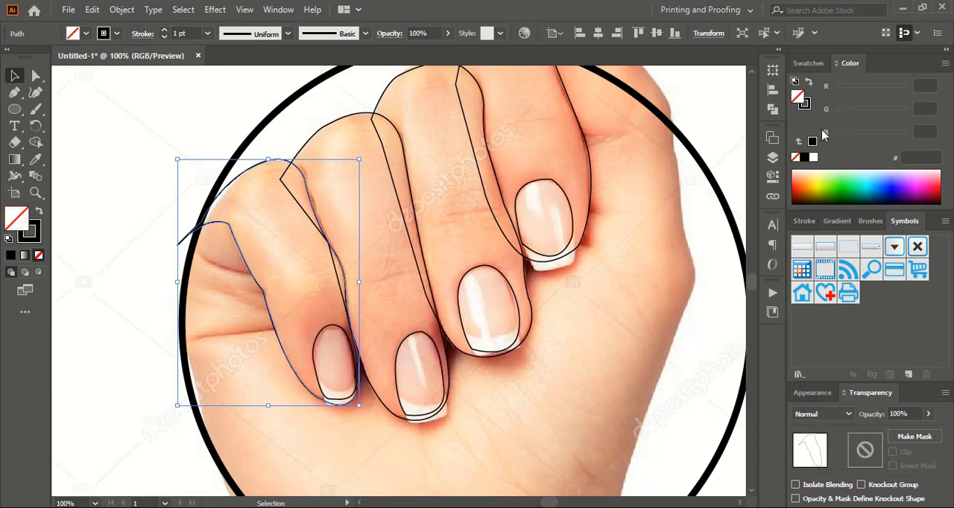
pyautogui.click(801, 185)
pyautogui.click(29, 233)
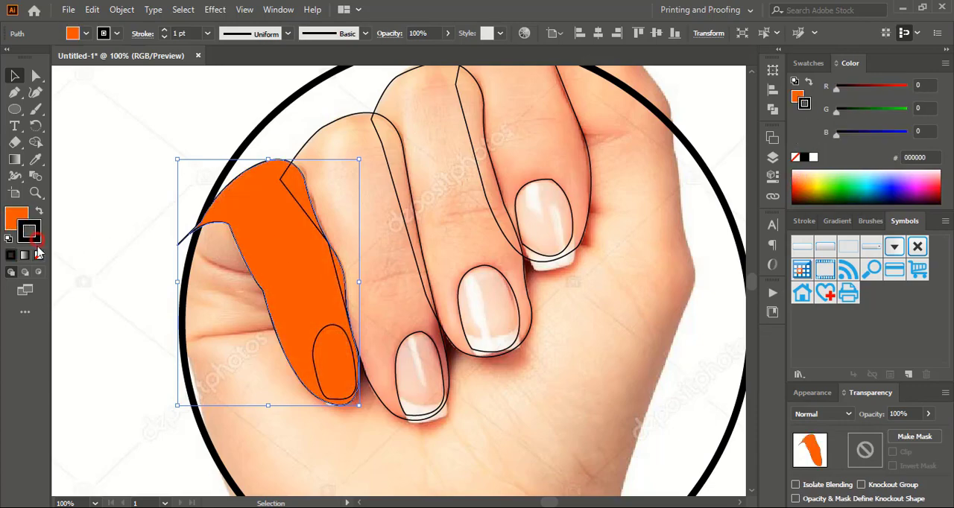
pyautogui.click(39, 255)
pyautogui.click(87, 158)
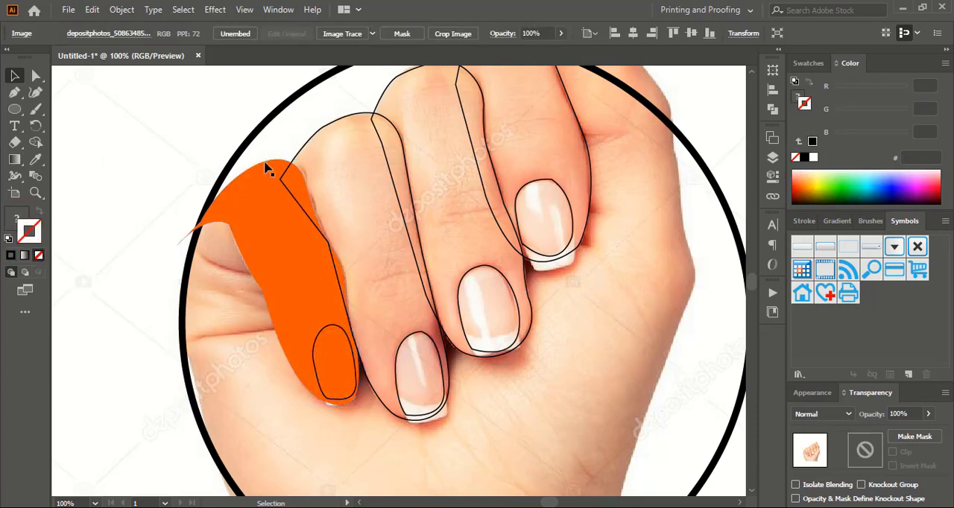
# Apply the little finger's orange fill without a stroke to the ring finger's outline using the Eyedropper
pyautogui.click(296, 155)
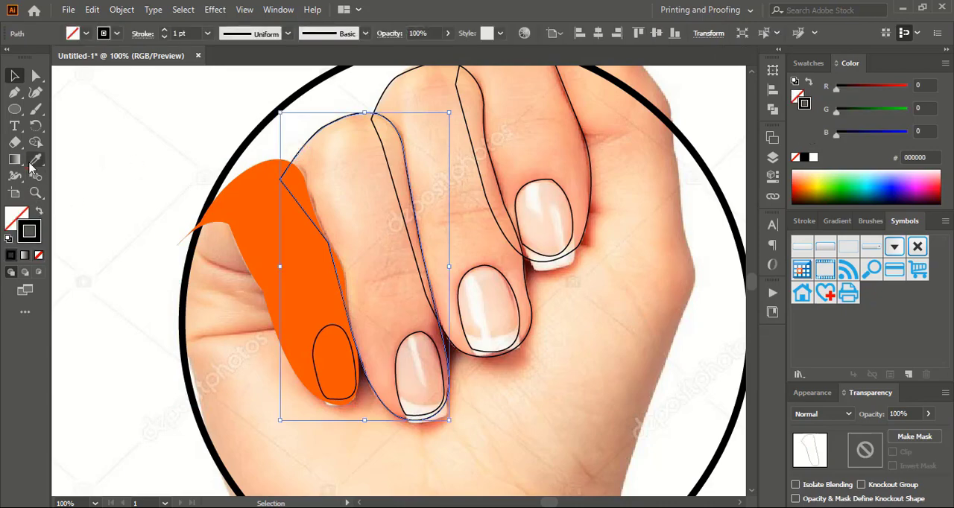
pyautogui.click(35, 159)
pyautogui.click(251, 225)
pyautogui.click(13, 78)
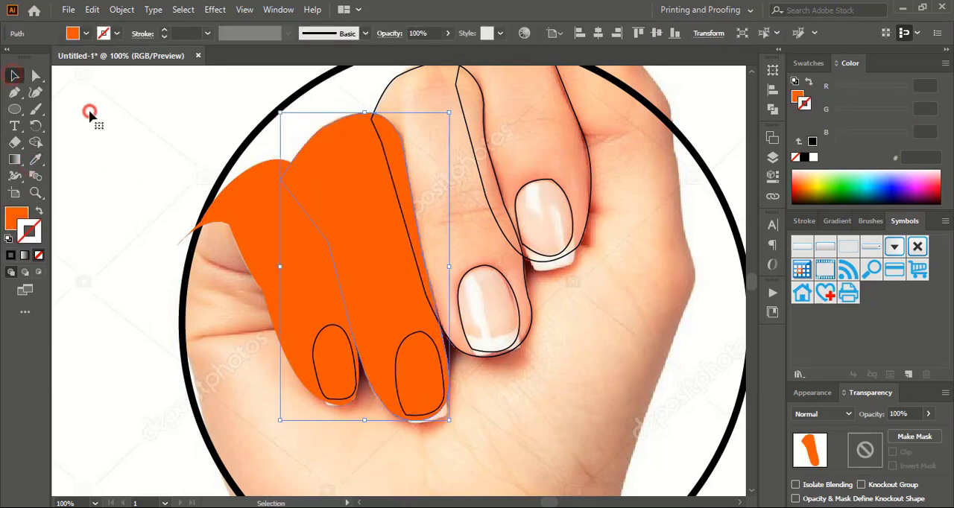
# Apply the little finger's orange fill without a stroke to the middle and index fingers' outlines using the Eyedropper
pyautogui.click(373, 93)
pyautogui.click(378, 99)
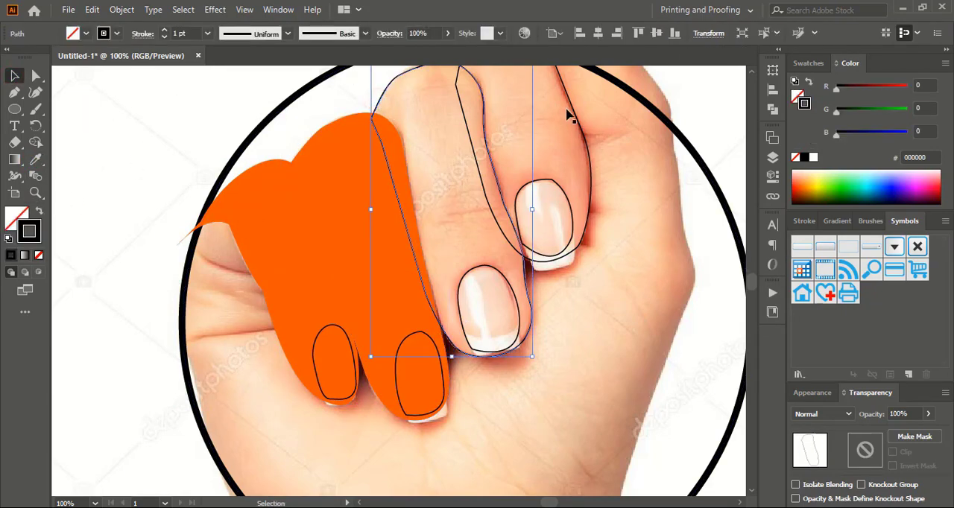
pyautogui.keyDown('shift'); pyautogui.click(579, 122); pyautogui.keyUp('shift')
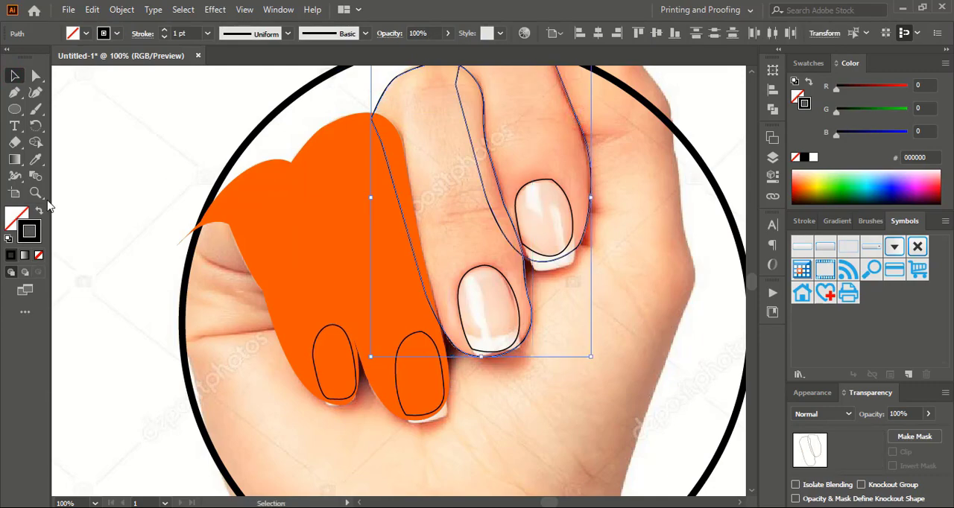
pyautogui.click(35, 159)
pyautogui.click(256, 206)
pyautogui.press('v')
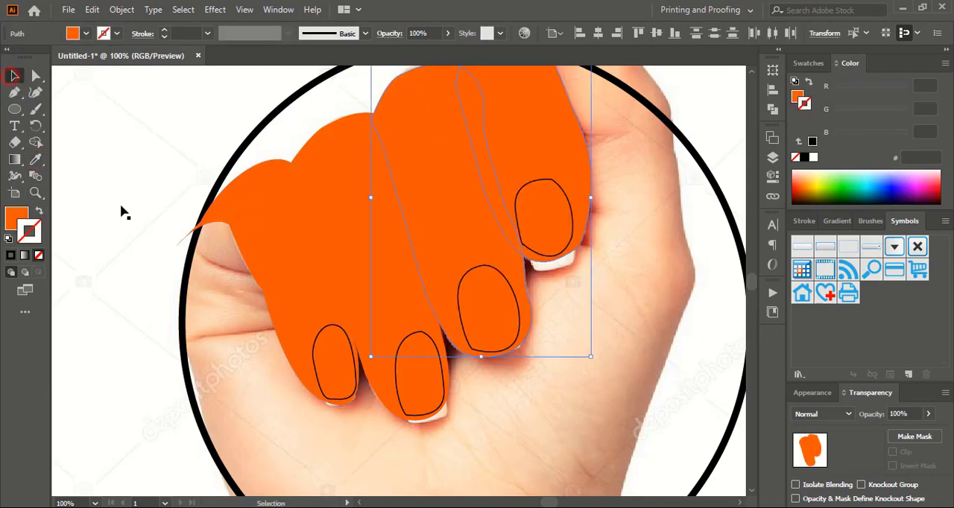
pyautogui.click(123, 210)
# Recolour the ring finger's shape in a slightly darker orange and keep it without a stroke
pyautogui.click(279, 285)
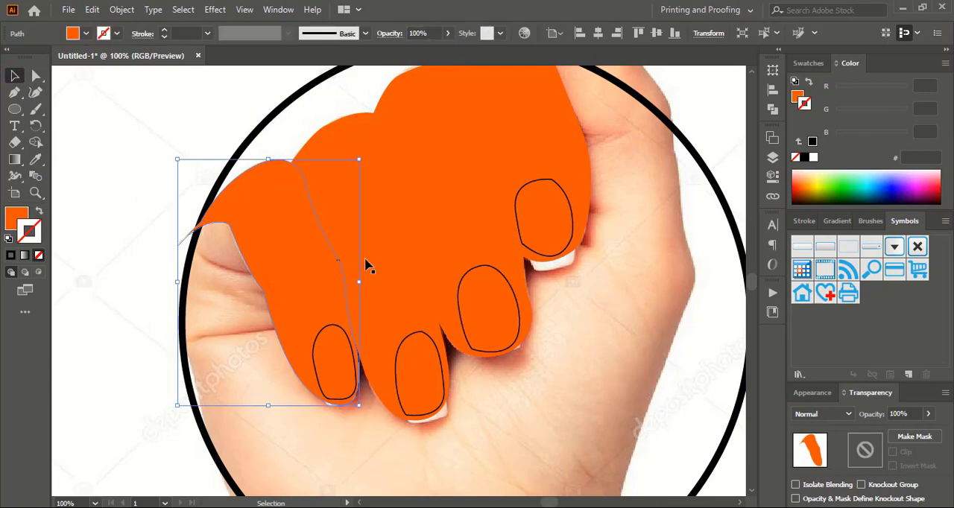
pyautogui.click(409, 254)
pyautogui.click(798, 185)
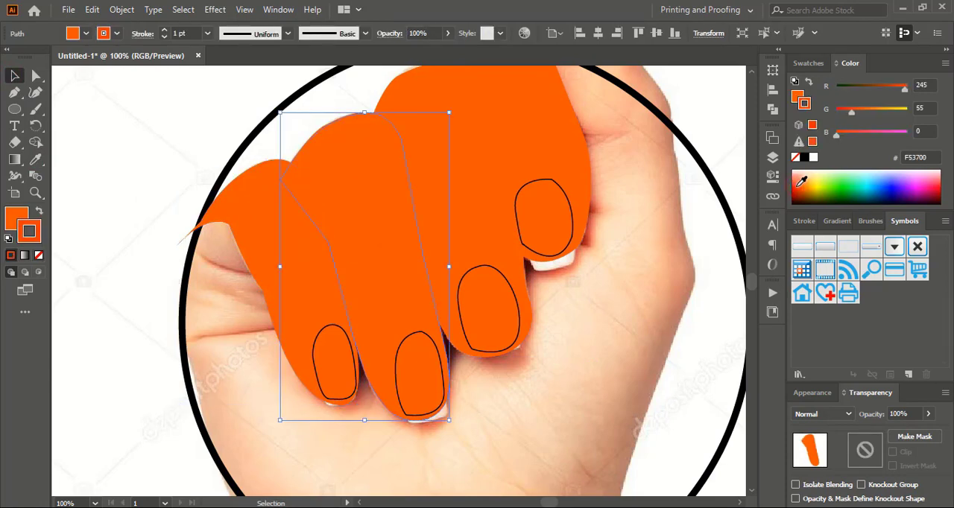
pyautogui.click(39, 256)
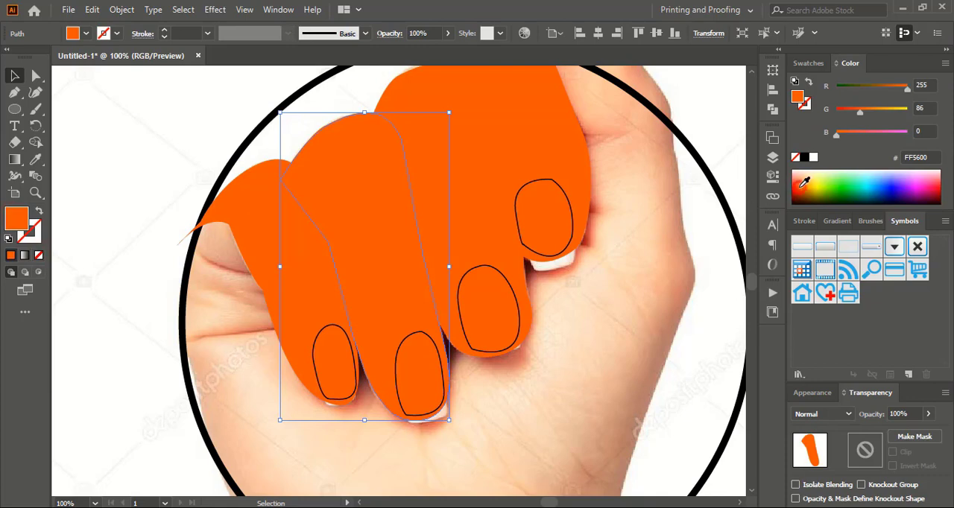
pyautogui.click(631, 277)
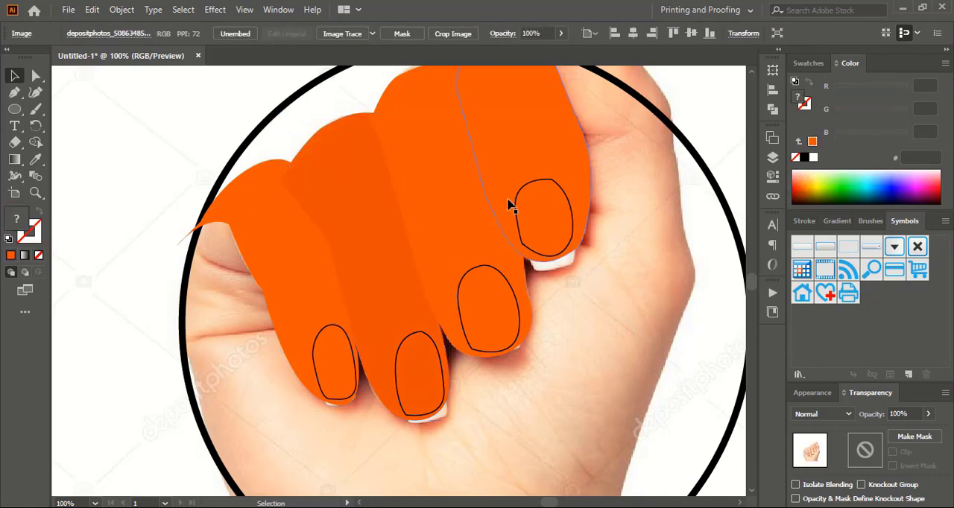
# Fill the index finger's shape with light blue (#00DEFF)
pyautogui.click(509, 159)
pyautogui.click(869, 187)
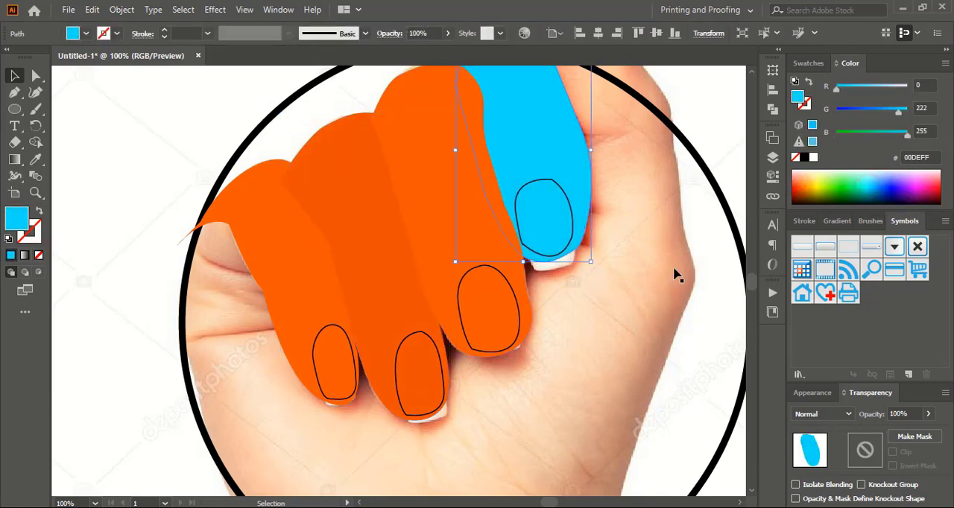
pyautogui.click(653, 288)
# Create offset paths of 8 px with Miter joins around the little, ring and middle fingers' shapes
pyautogui.click(301, 280)
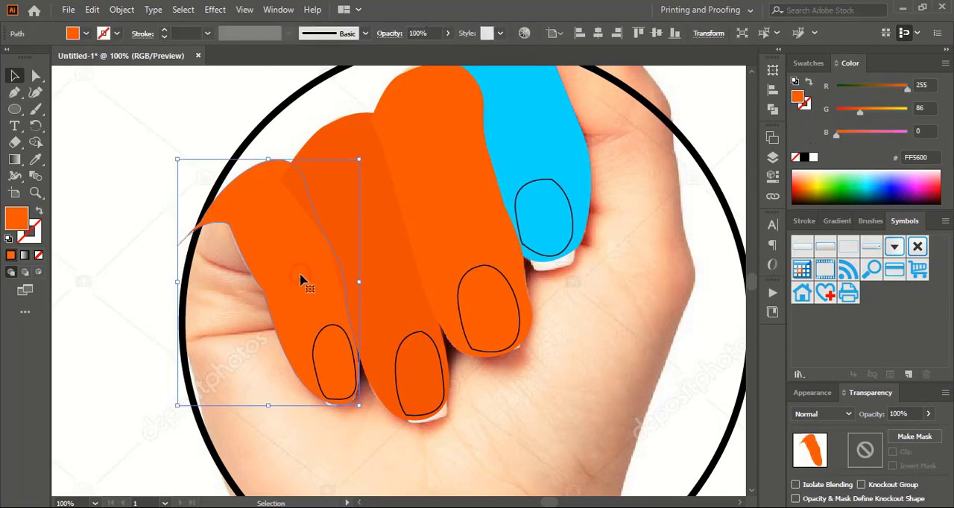
pyautogui.keyDown('shift'); pyautogui.click(393, 265); pyautogui.keyUp('shift')
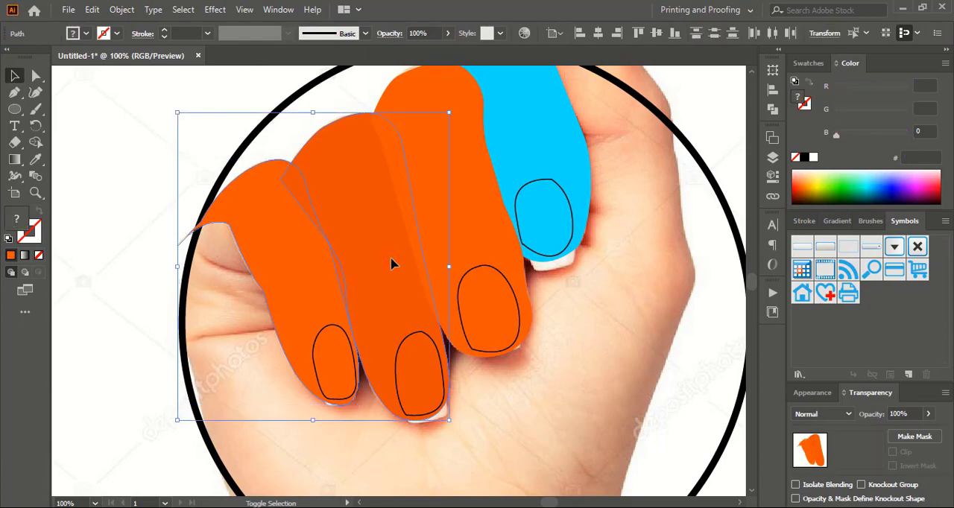
pyautogui.keyDown('shift'); pyautogui.click(491, 214); pyautogui.keyUp('shift')
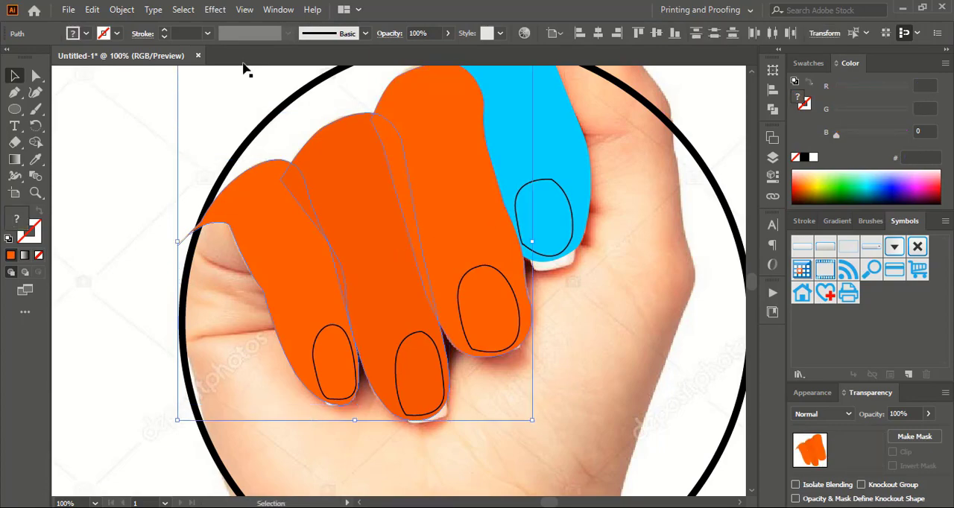
pyautogui.click(123, 10)
pyautogui.moveTo(219, 336)
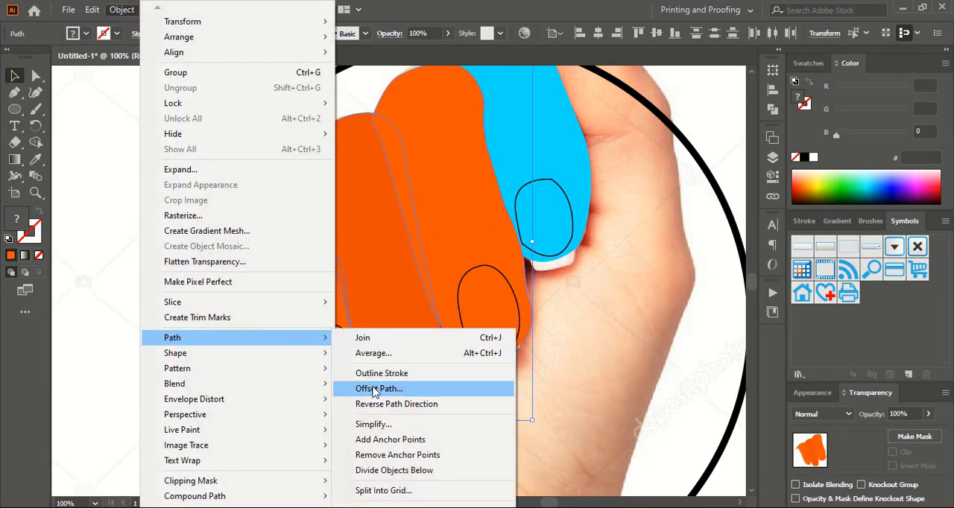
pyautogui.click(379, 393)
pyautogui.click(578, 271)
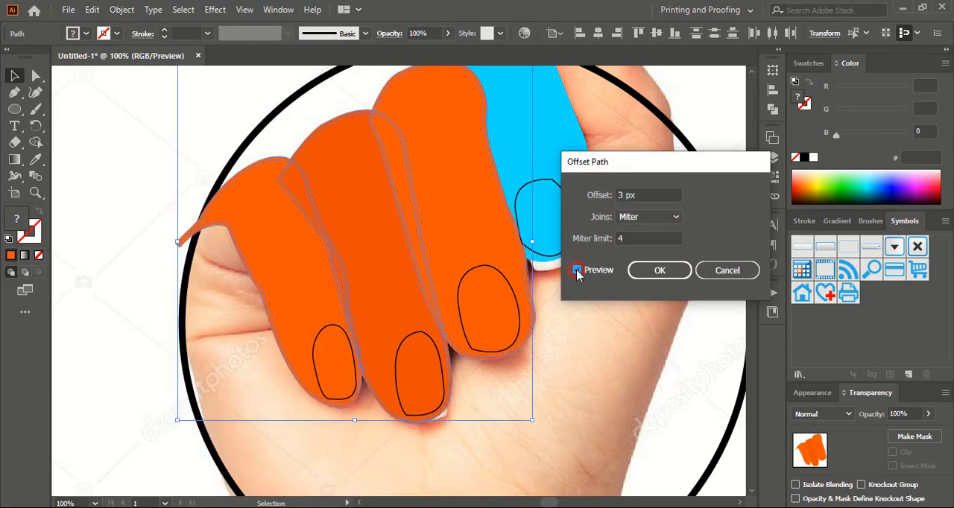
pyautogui.click(665, 194)
pyautogui.press('Up')
pyautogui.press('Up')
pyautogui.press('Up')
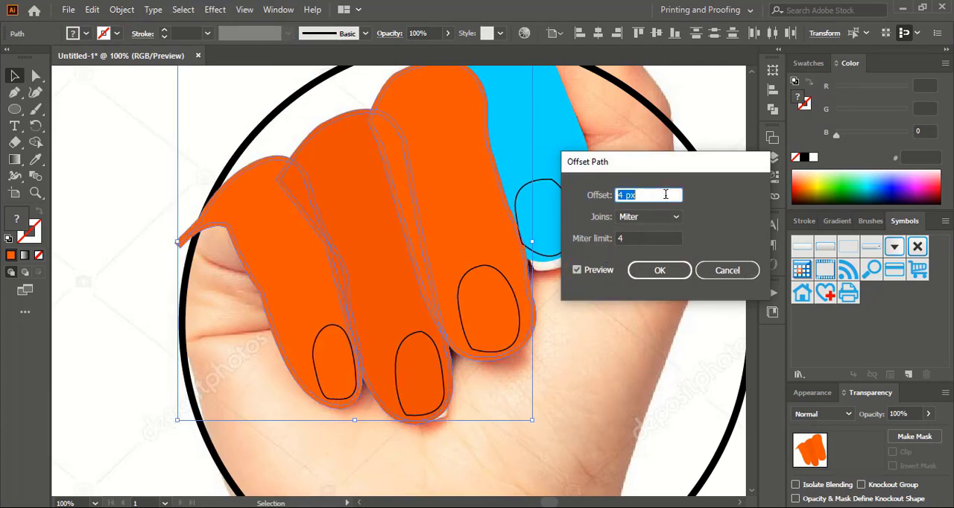
pyautogui.press('Up')
pyautogui.press('Up')
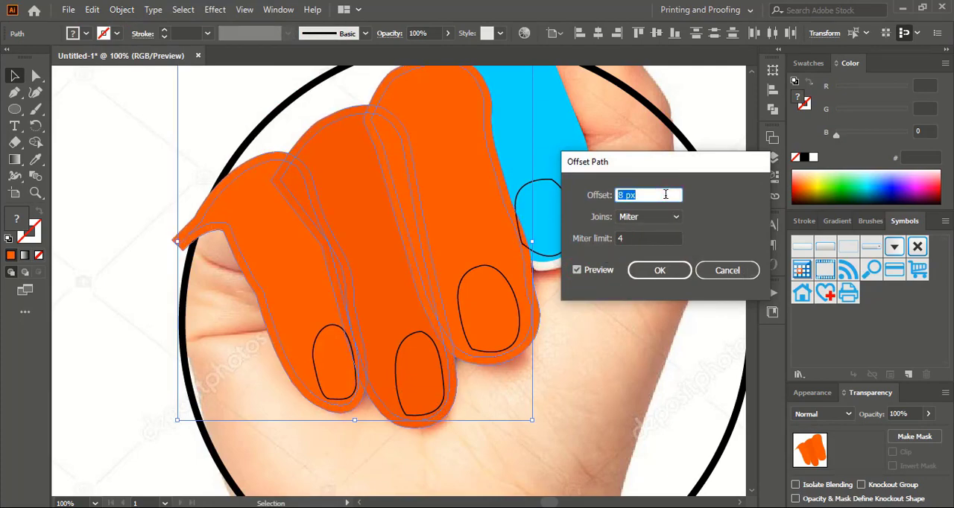
pyautogui.click(660, 269)
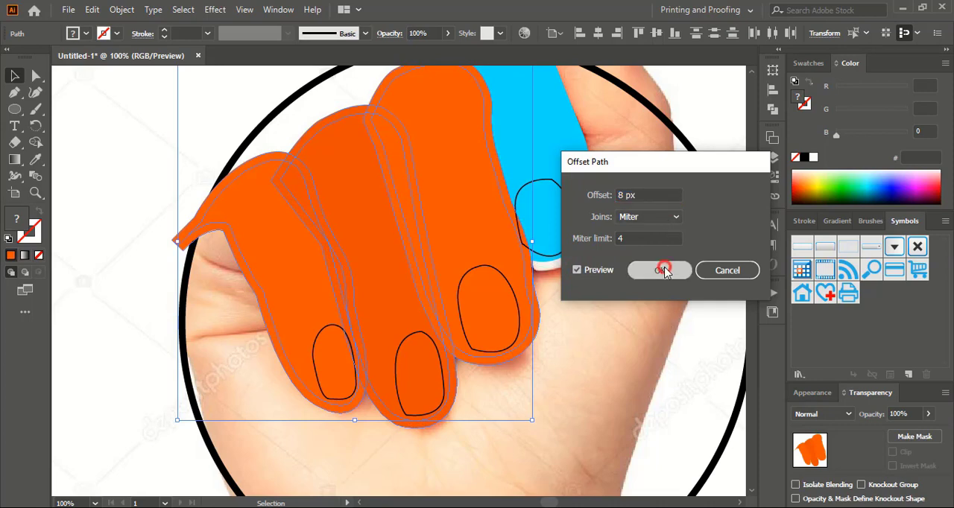
# Fill the three offset finger shapes with pink (#FF1DA9)
pyautogui.click(804, 182)
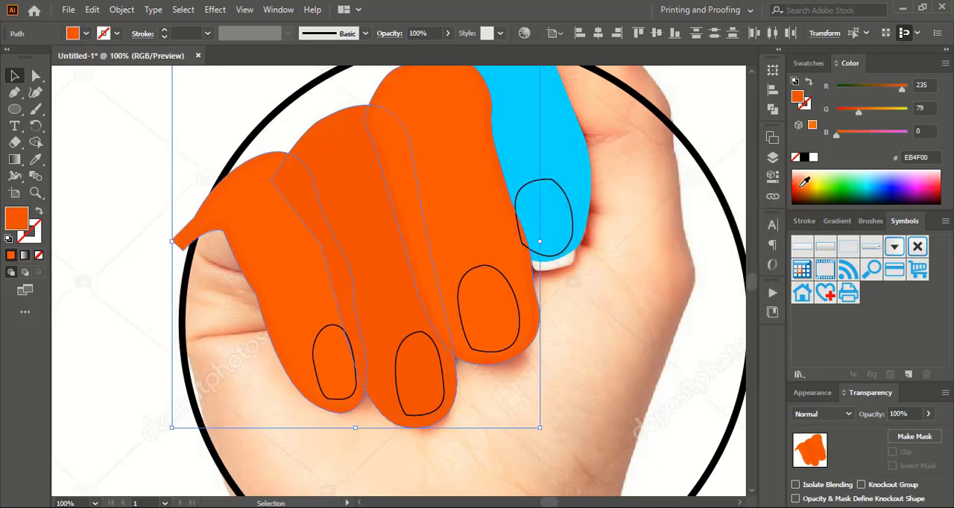
pyautogui.click(930, 179)
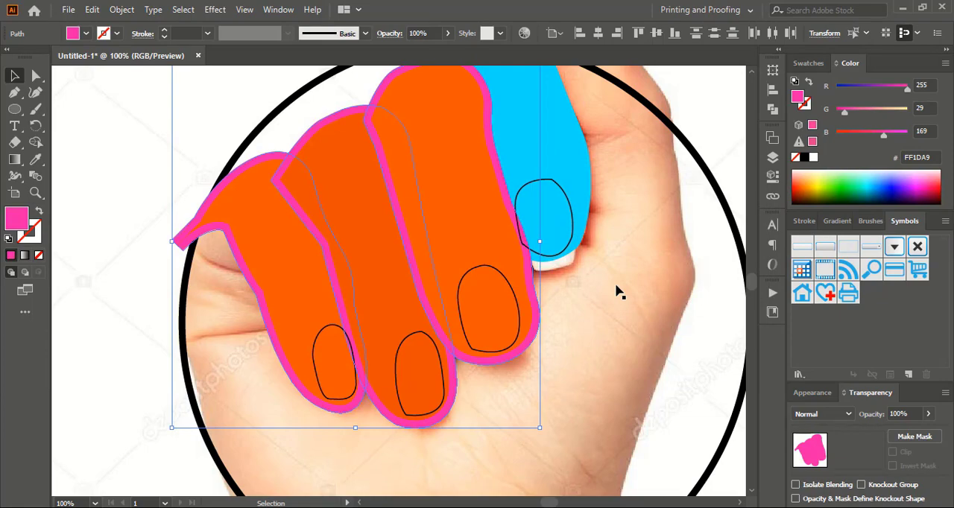
pyautogui.hotkey('ctrl', '=')
pyautogui.scroll(-1, 88, 131)
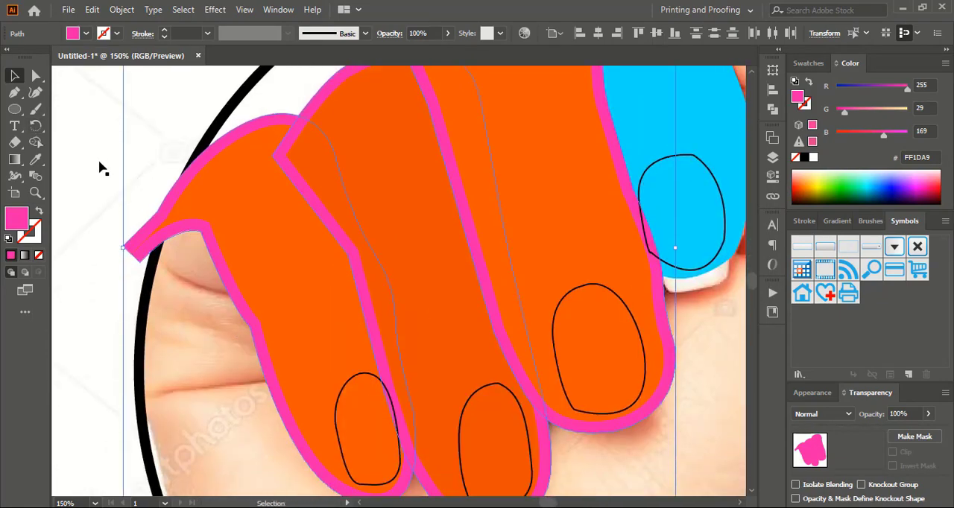
pyautogui.click(706, 366)
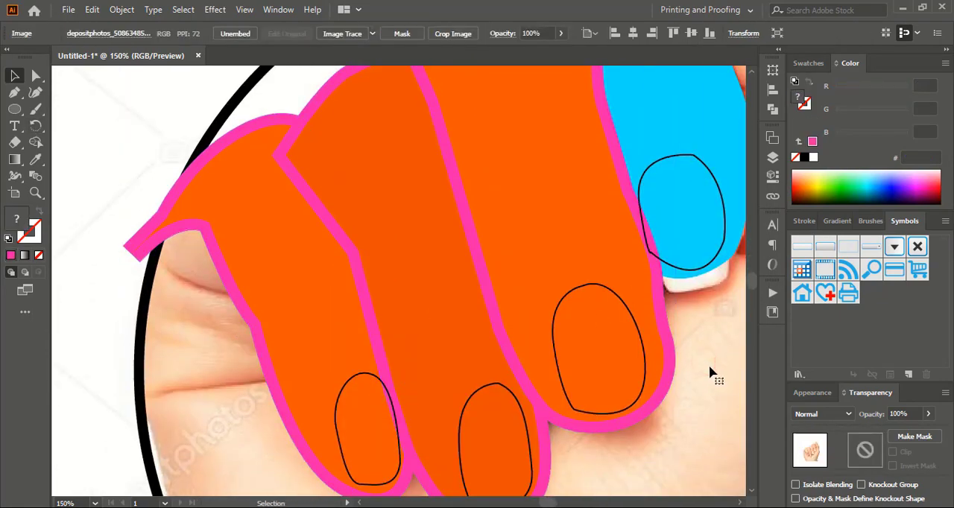
# Cut the little finger's pink offset shape away against the ring finger's shape using the Shape Builder tool
pyautogui.click(257, 340)
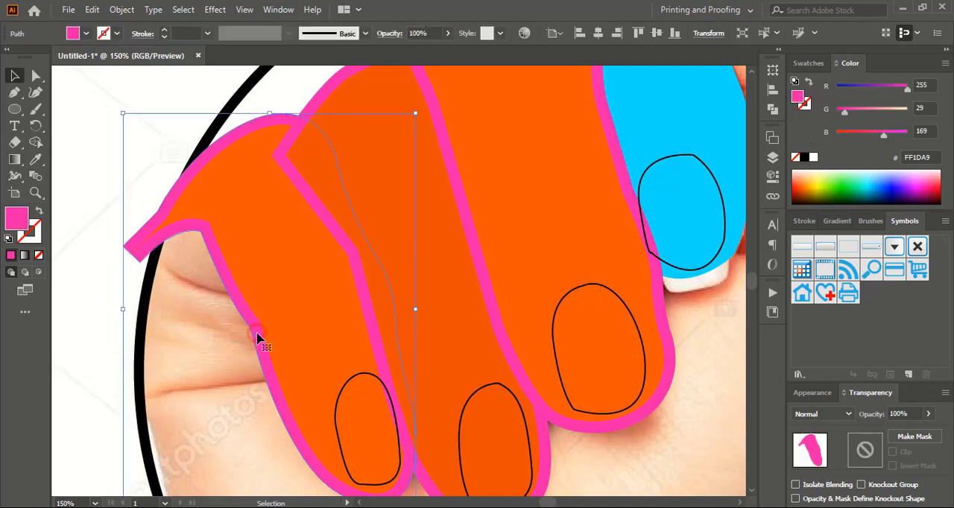
pyautogui.keyDown('shift'); pyautogui.click(435, 287); pyautogui.keyUp('shift')
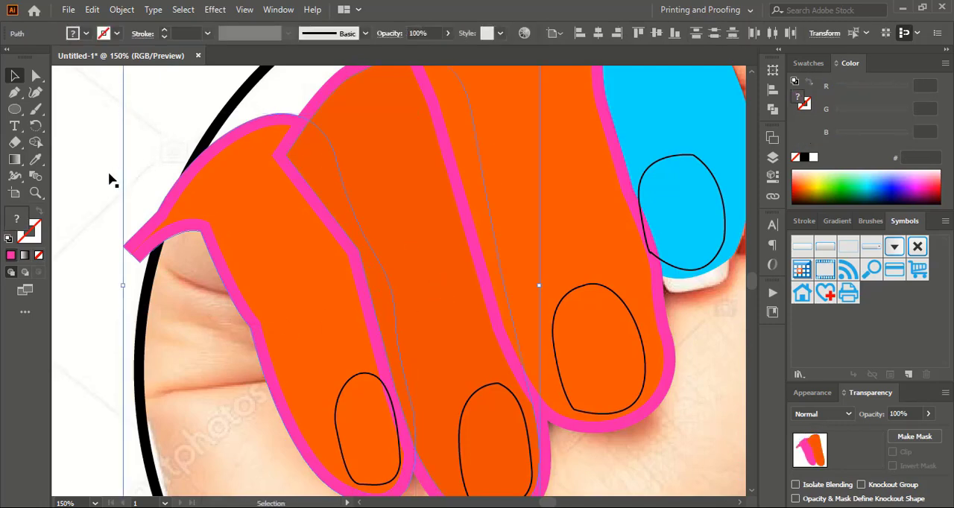
pyautogui.click(36, 141)
pyautogui.moveTo(276, 198); pyautogui.dragTo(317, 187)
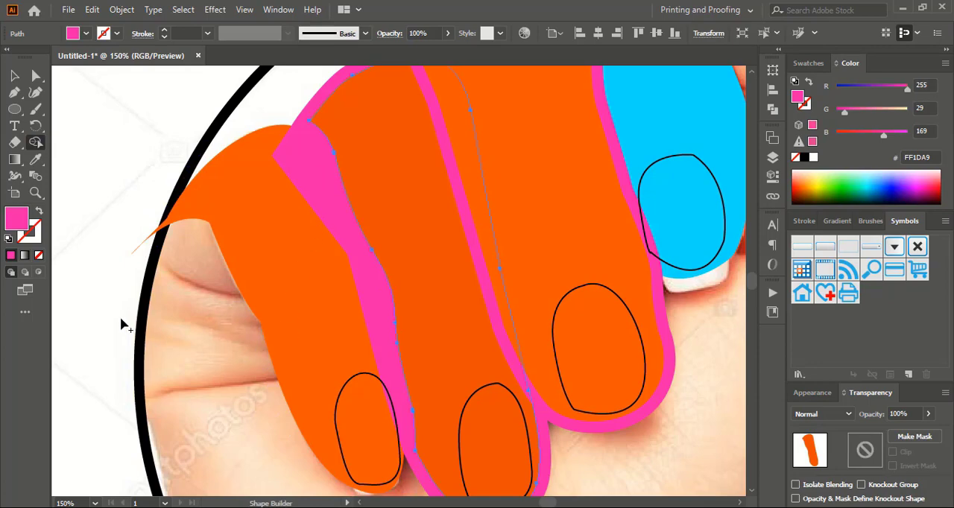
pyautogui.click(13, 76)
pyautogui.click(112, 161)
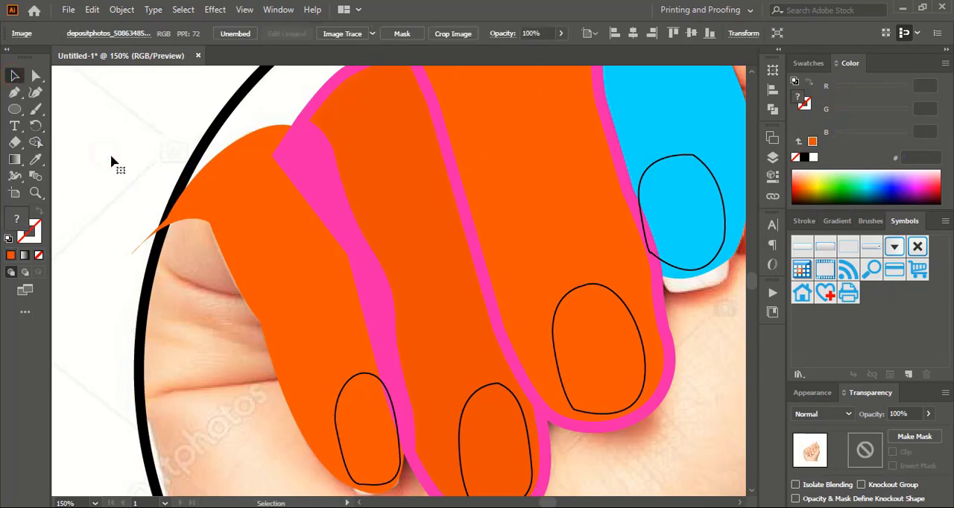
# Remove the ring finger's pink offset from the middle finger's shape with the Shape Builder tool, leaving a gap between ring and little finger
pyautogui.click(337, 210)
pyautogui.keyDown('shift'); pyautogui.click(529, 191); pyautogui.keyUp('shift')
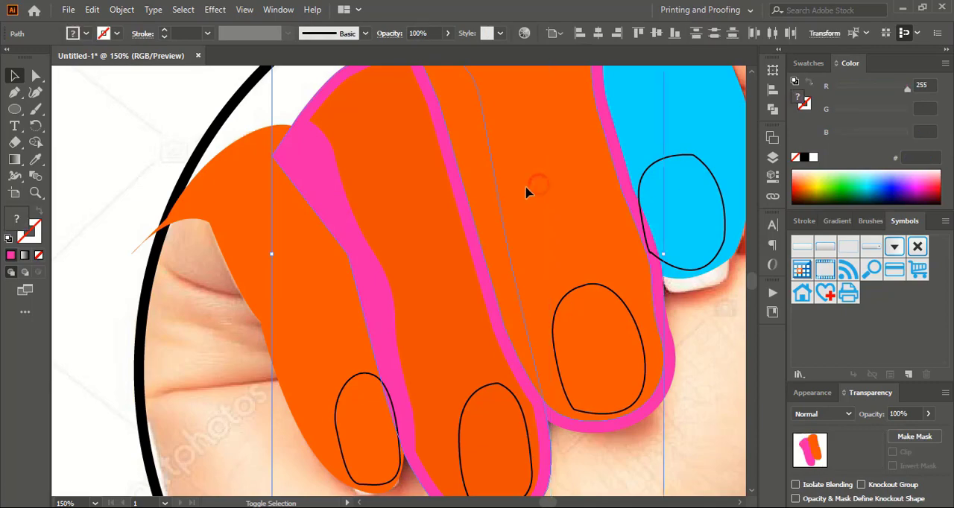
pyautogui.hotkey('shift', 'm')
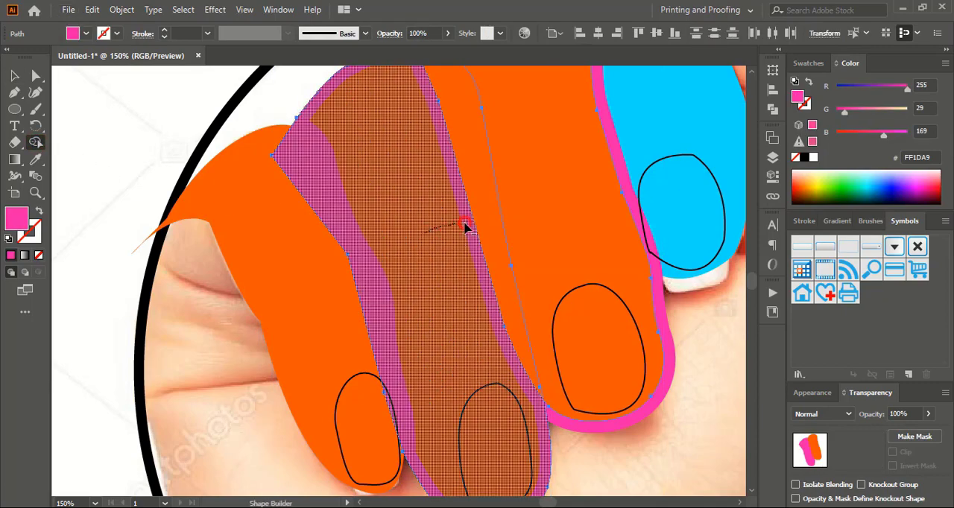
pyautogui.moveTo(464, 225); pyautogui.dragTo(486, 226)
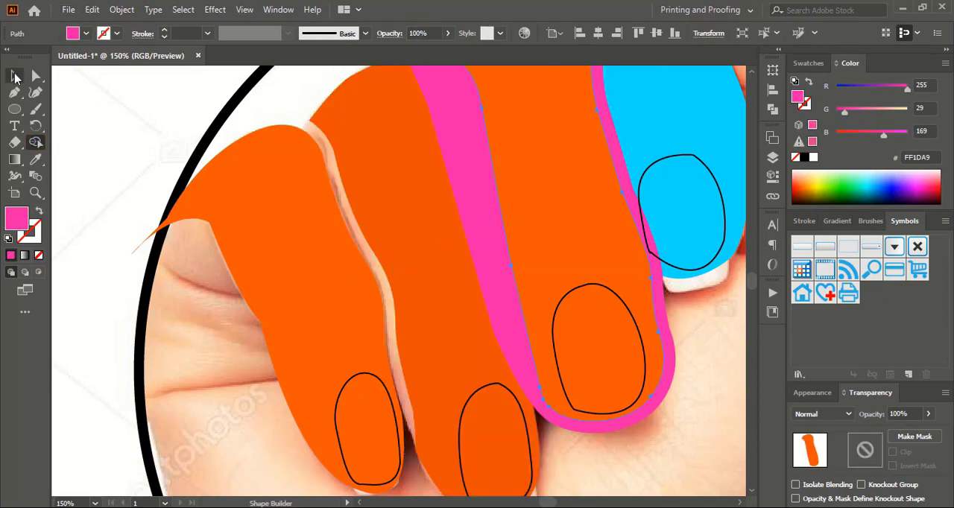
# Remove the middle finger's pink offset where it overlaps the blue index finger, including the rest of the offset, with the Shape Builder tool
pyautogui.click(15, 77)
pyautogui.scroll(3, 608, 328)
pyautogui.click(481, 236)
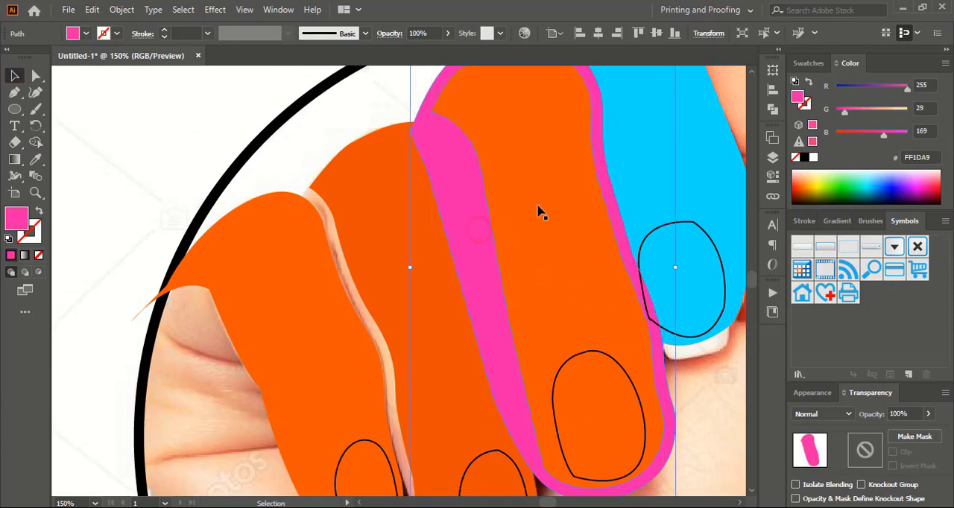
pyautogui.keyDown('shift'); pyautogui.click(654, 177); pyautogui.keyUp('shift')
pyautogui.click(37, 144)
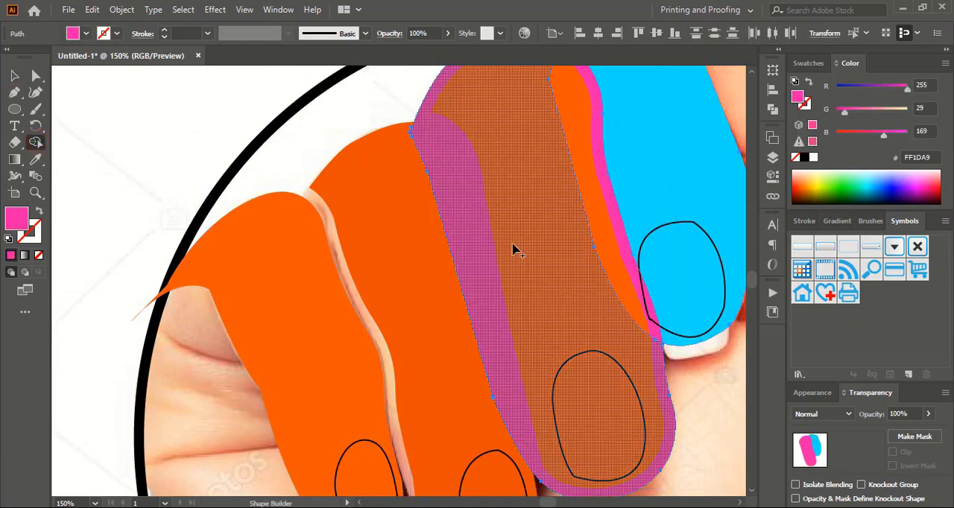
pyautogui.moveTo(594, 215); pyautogui.dragTo(540, 231)
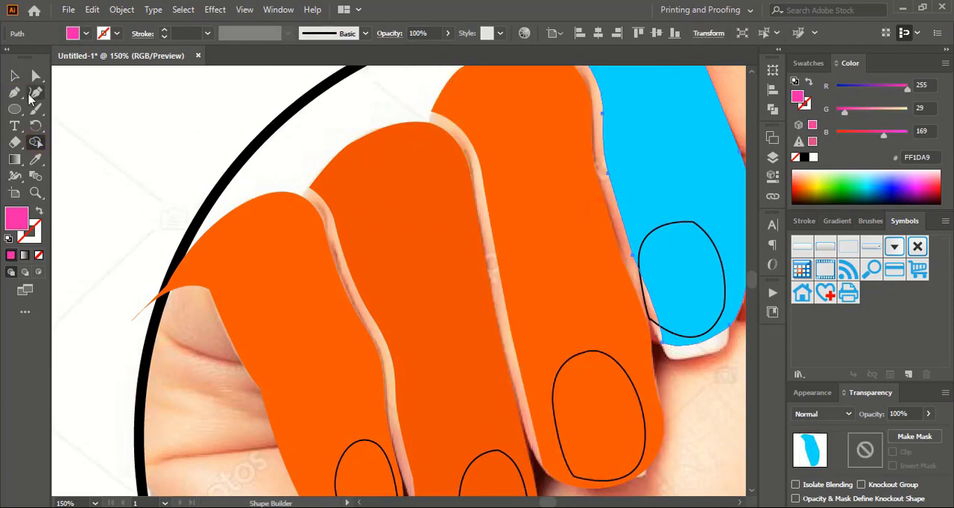
pyautogui.press('v')
pyautogui.click(129, 141)
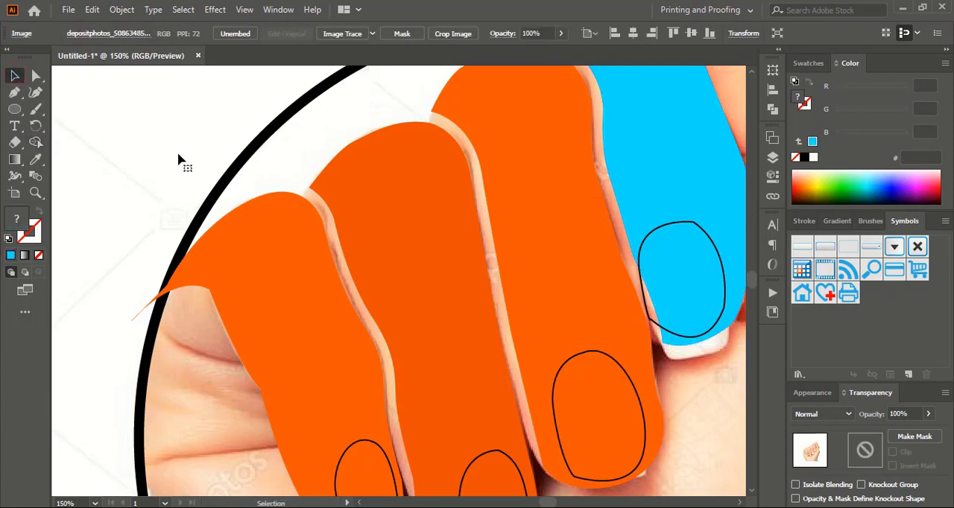
# Move the hand photo out from behind the finger shapes to a spot outside the circle
pyautogui.hotkey('ctrl', '-')
pyautogui.hotkey('ctrl', '-')
pyautogui.hotkey('ctrl', '-')
pyautogui.hotkey('ctrl', '-')
pyautogui.moveTo(527, 219); pyautogui.dragTo(233, 190)
pyautogui.click(580, 228)
pyautogui.hotkey('ctrl', '+')
pyautogui.hotkey('ctrl', '+')
pyautogui.hotkey('ctrl', '+')
pyautogui.hotkey('ctrl', '+')
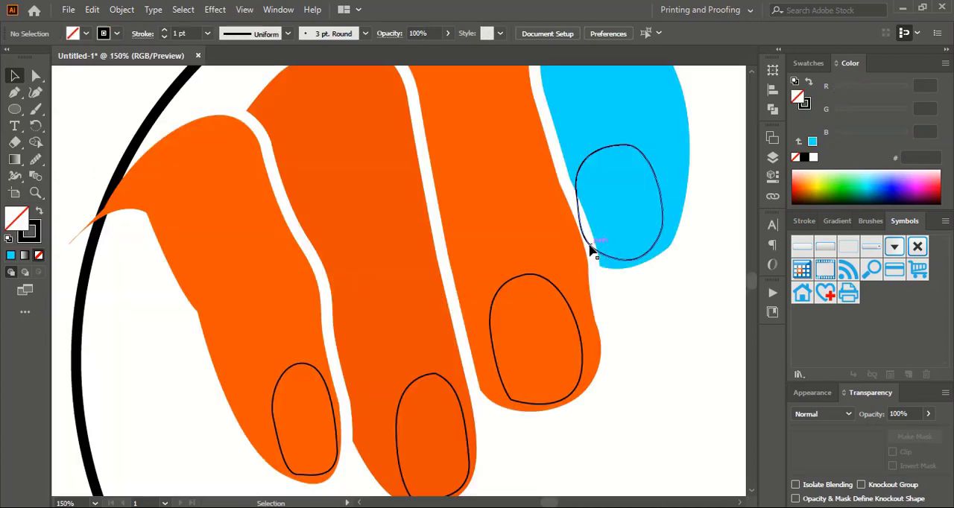
# Narrow the index finger's nail outline from its left side to fit inside the blue finger shape
pyautogui.click(582, 232)
pyautogui.moveTo(576, 206); pyautogui.dragTo(591, 205)
pyautogui.click(657, 351)
# Round the lower-left corner of the middle finger's nail outline with the Smooth tool
pyautogui.scroll(-3, 653, 347)
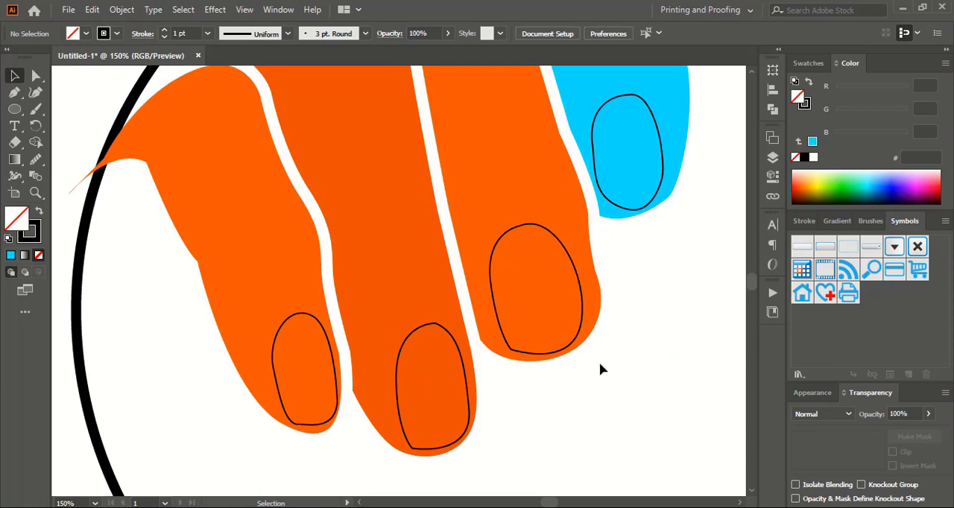
pyautogui.click(525, 352)
pyautogui.click(37, 162)
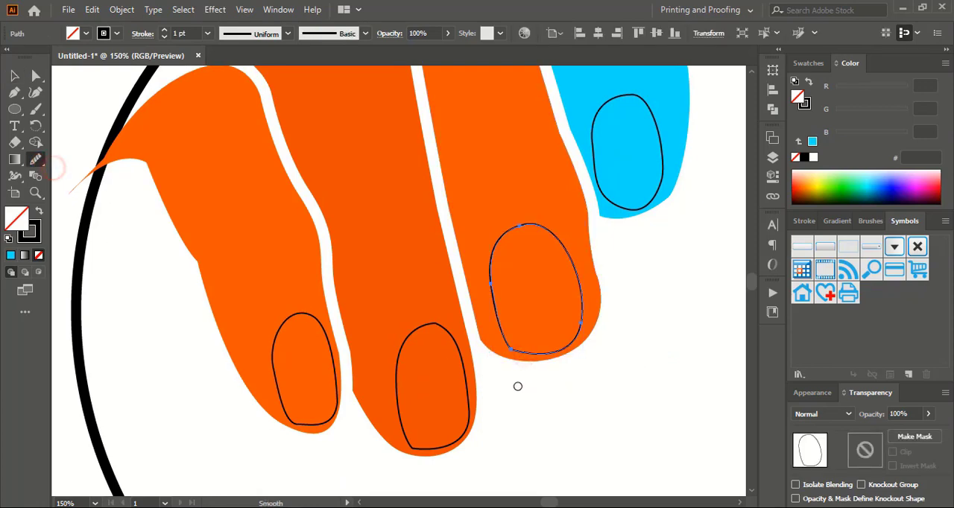
pyautogui.moveTo(514, 352); pyautogui.dragTo(477, 328)
pyautogui.click(14, 77)
pyautogui.click(191, 473)
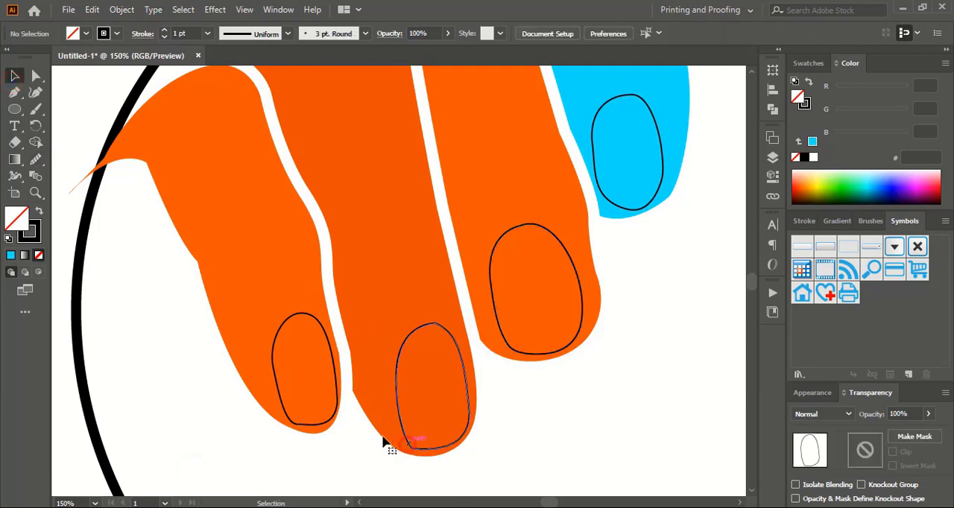
# Round the lower-left corner of the ring finger's nail outline with the Smooth tool
pyautogui.click(408, 444)
pyautogui.click(36, 159)
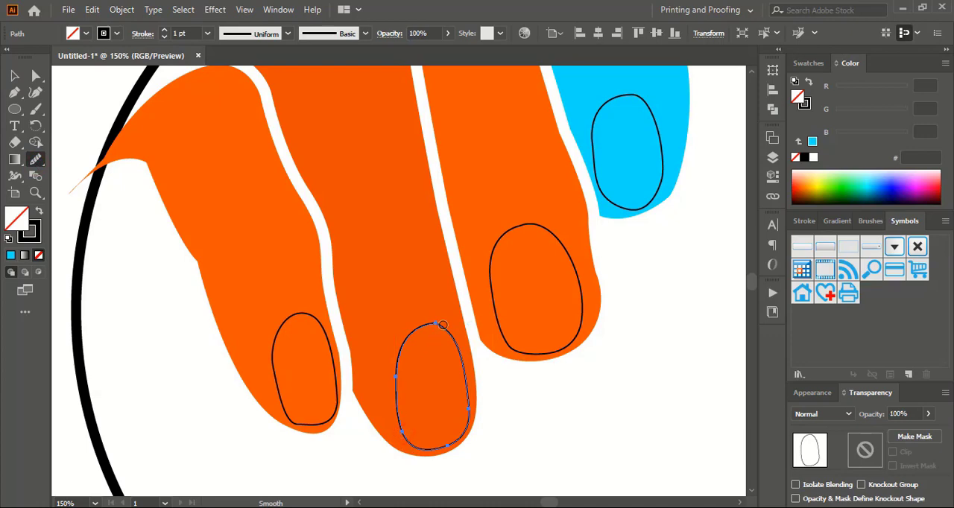
pyautogui.click(12, 75)
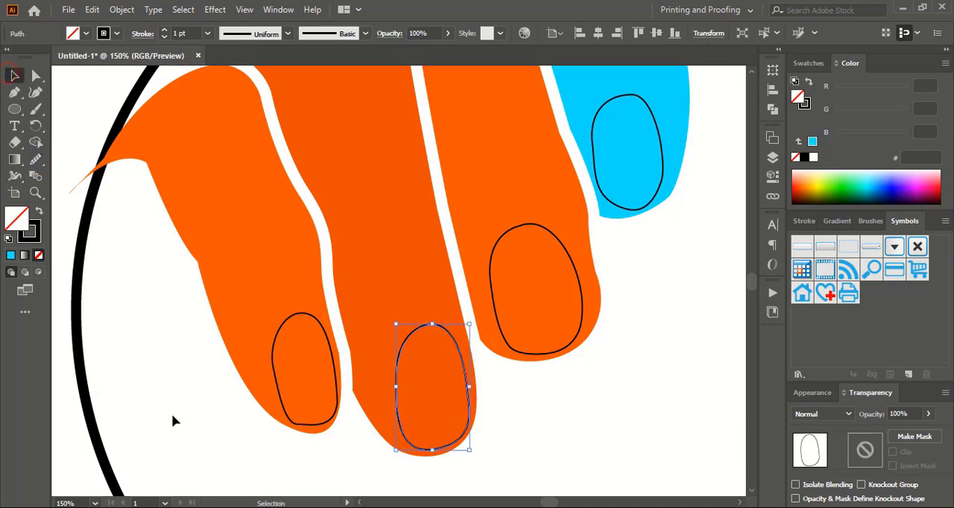
pyautogui.click(173, 415)
# Smooth the lower corners of the little finger's nail outline with the Smooth tool
pyautogui.click(296, 424)
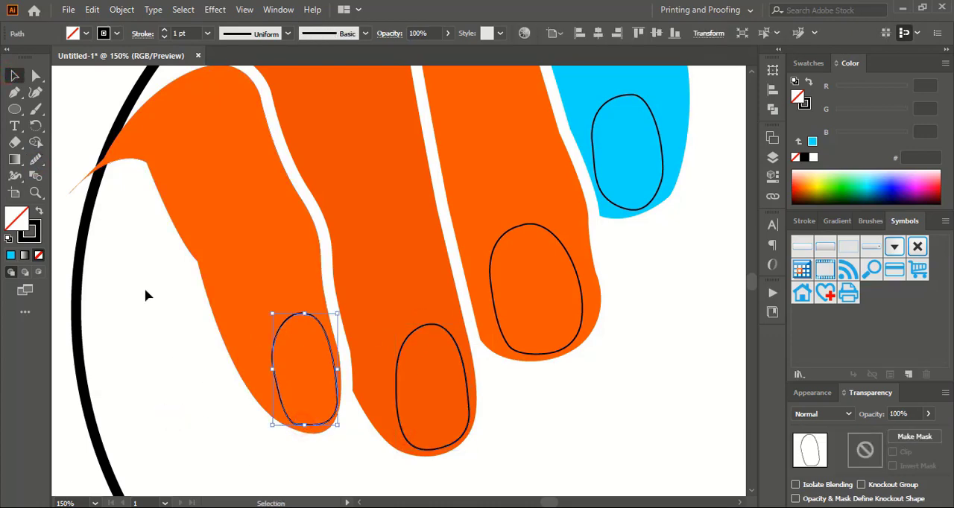
pyautogui.click(36, 160)
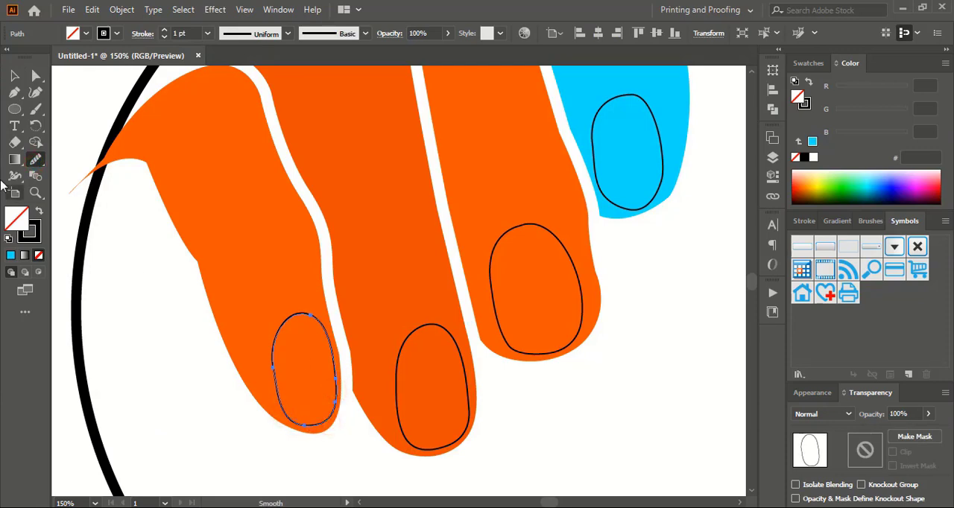
pyautogui.click(152, 356)
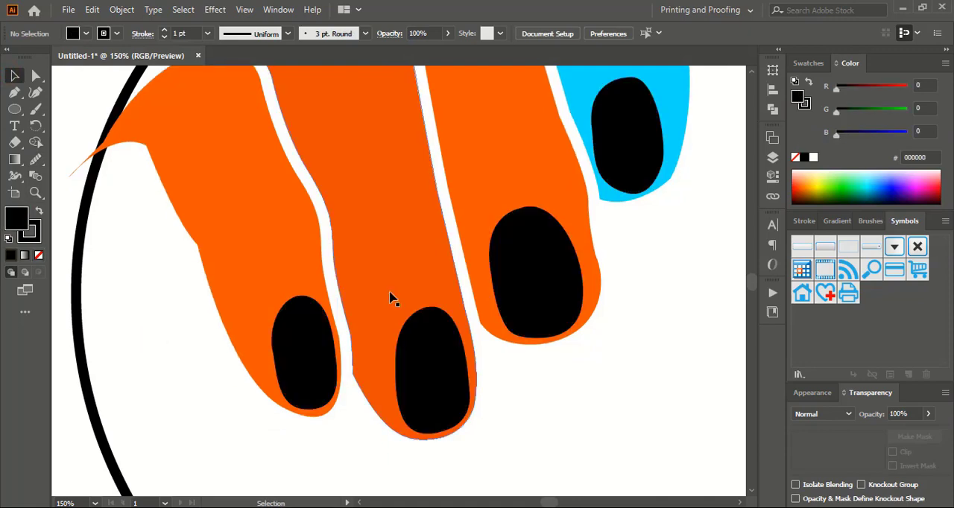
# Round the sharp lower-left corner of the ring finger shape to a radius of 75.9 px
pyautogui.click(392, 298)
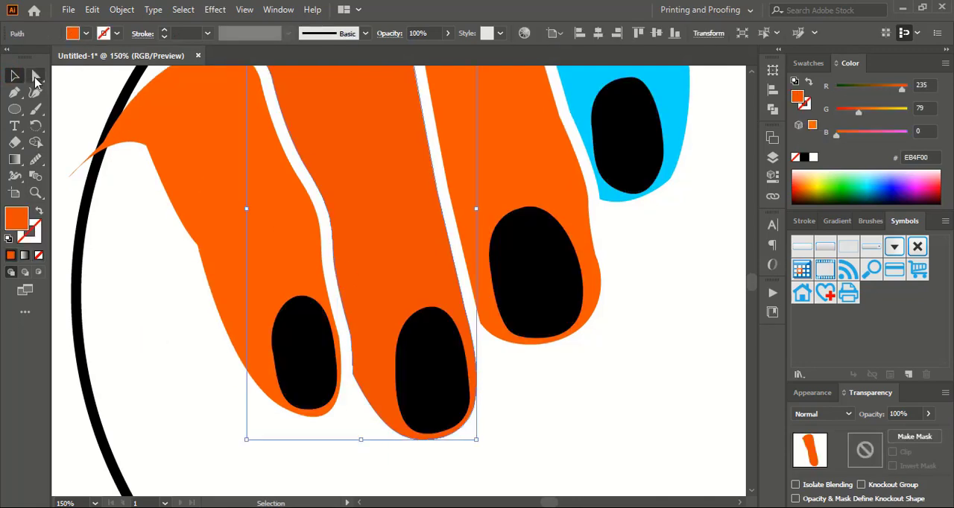
pyautogui.click(37, 77)
pyautogui.click(354, 373)
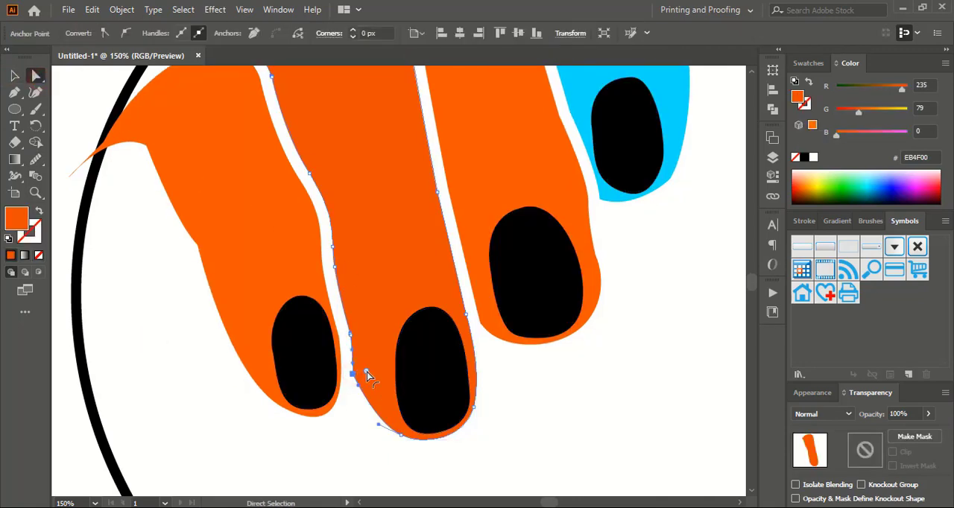
pyautogui.moveTo(366, 375); pyautogui.dragTo(462, 343)
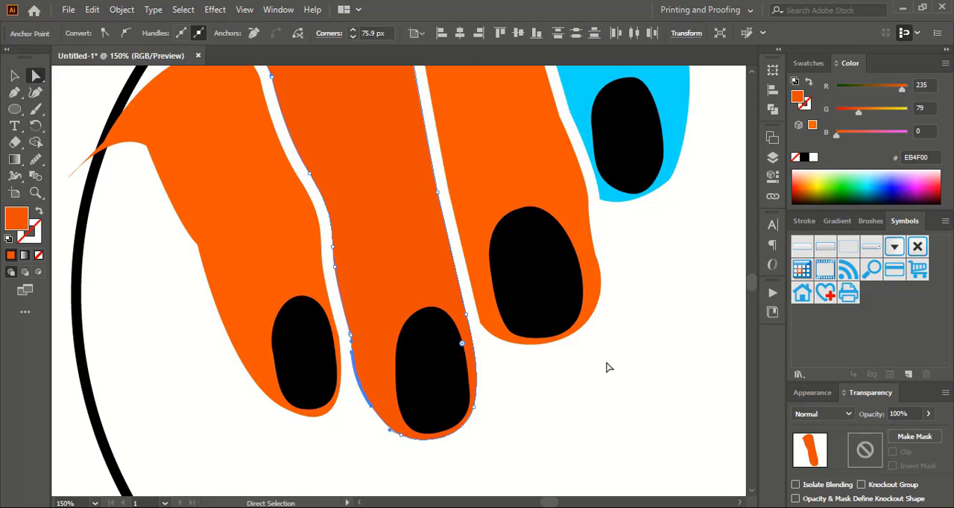
# Round the lower-left corners of the middle finger shape to 20.79 px and the blue index finger shape to 18.62 px
pyautogui.scroll(2, 628, 377)
pyautogui.click(491, 353)
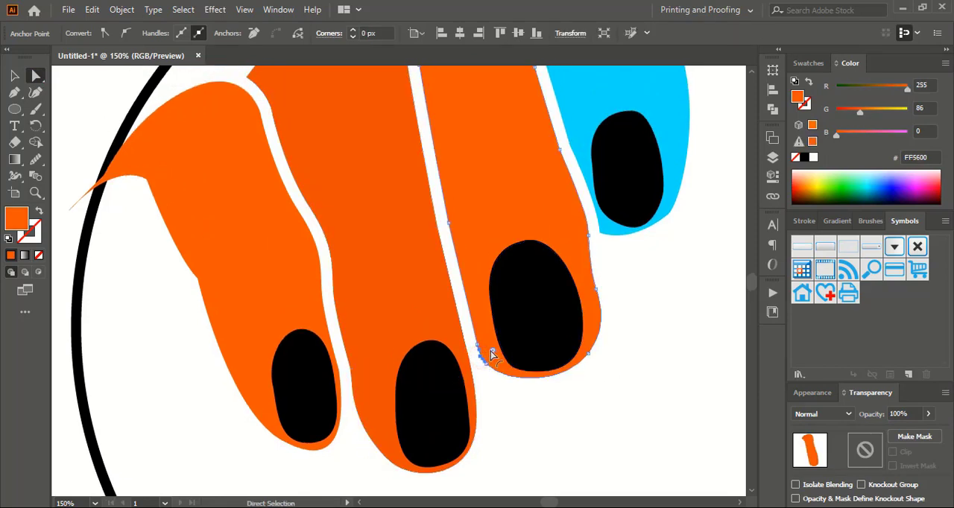
pyautogui.moveTo(495, 349); pyautogui.dragTo(551, 319)
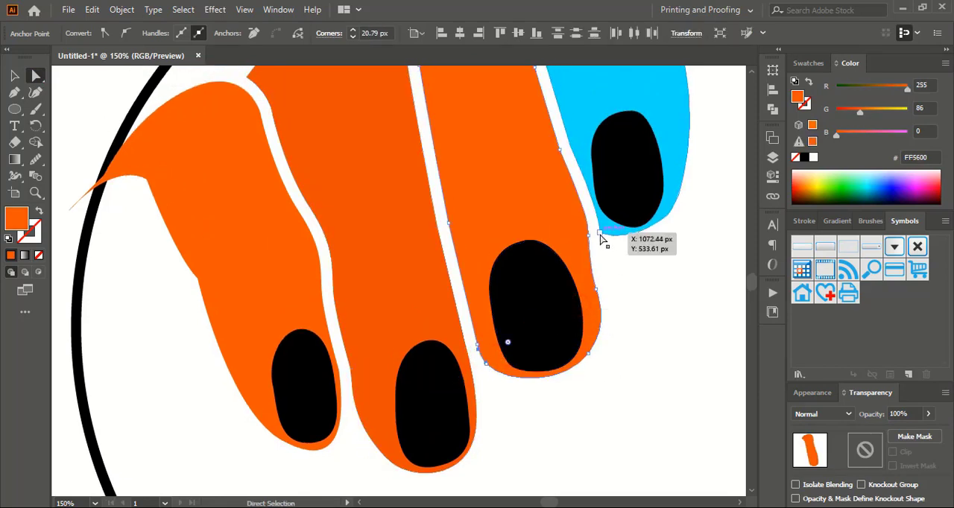
pyautogui.click(601, 234)
pyautogui.moveTo(610, 227); pyautogui.dragTo(622, 206)
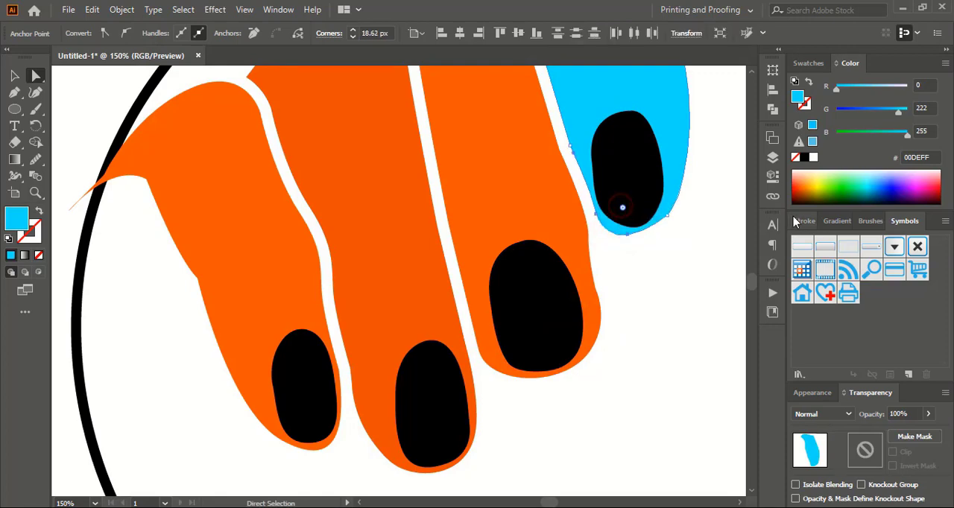
pyautogui.click(13, 76)
pyautogui.click(680, 336)
# Unlock all objects and make a slightly larger concentric copy of the circle as an outer ring
pyautogui.hotkey('ctrl', '-')
pyautogui.hotkey('ctrl', '-')
pyautogui.hotkey('ctrl', '-')
pyautogui.hotkey('ctrl', 'alt', '2')
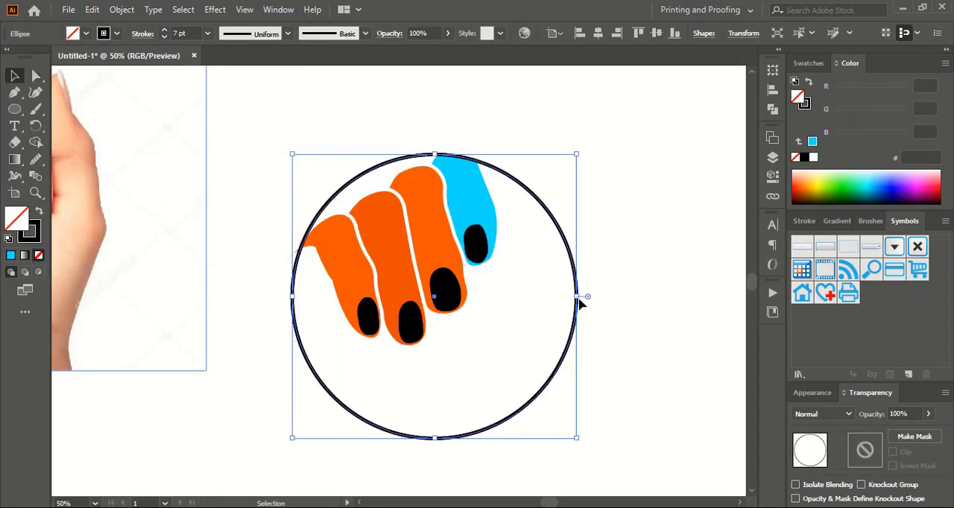
pyautogui.moveTo(577, 297); pyautogui.dragTo(595, 298)
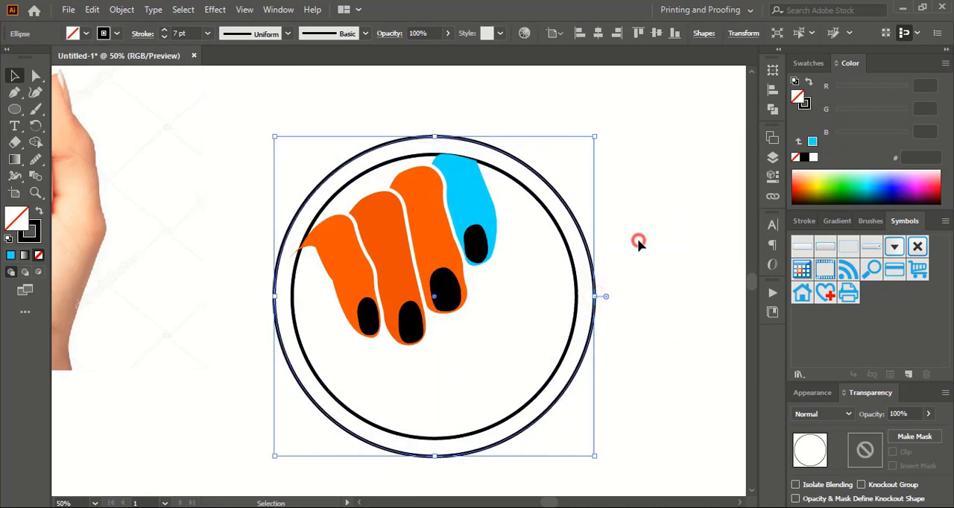
pyautogui.click(638, 239)
# Remove the inner circle's stroke and fill it with black
pyautogui.click(556, 223)
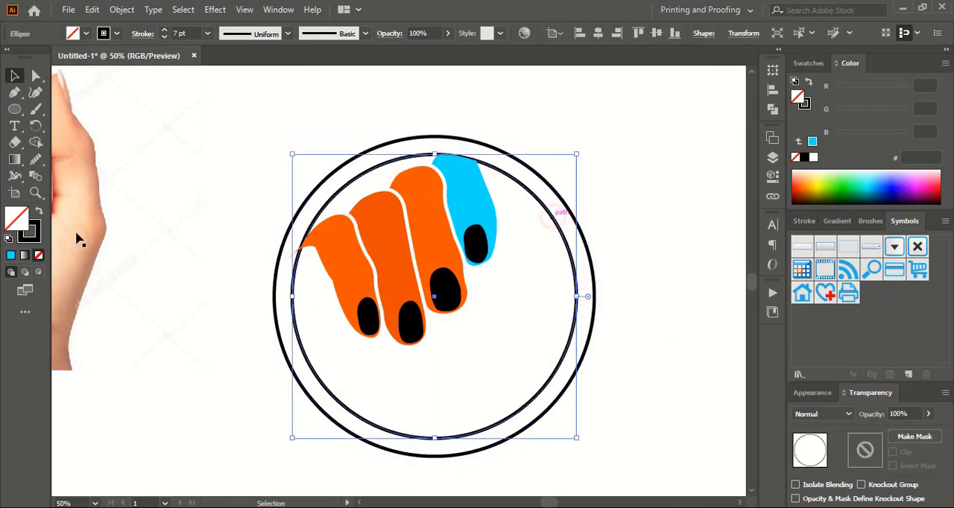
pyautogui.click(29, 235)
pyautogui.click(39, 255)
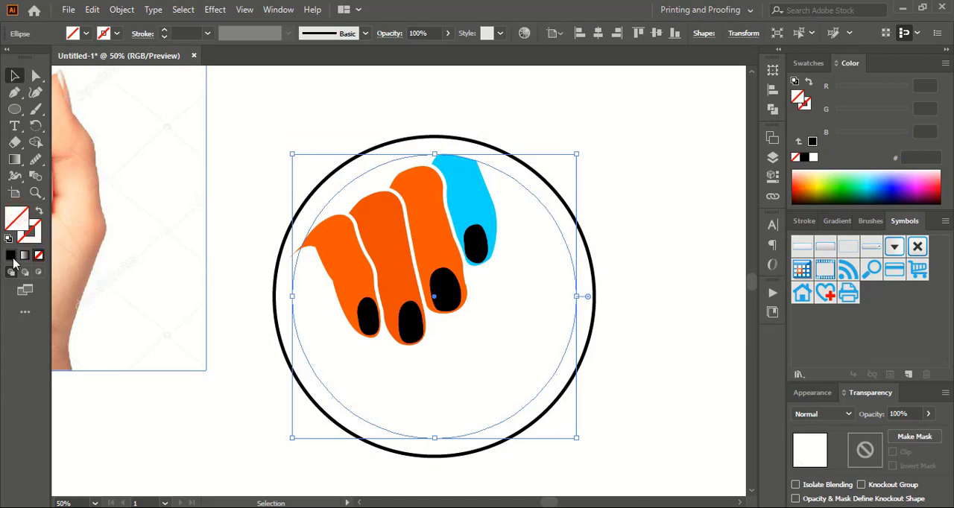
pyautogui.click(11, 256)
pyautogui.click(231, 257)
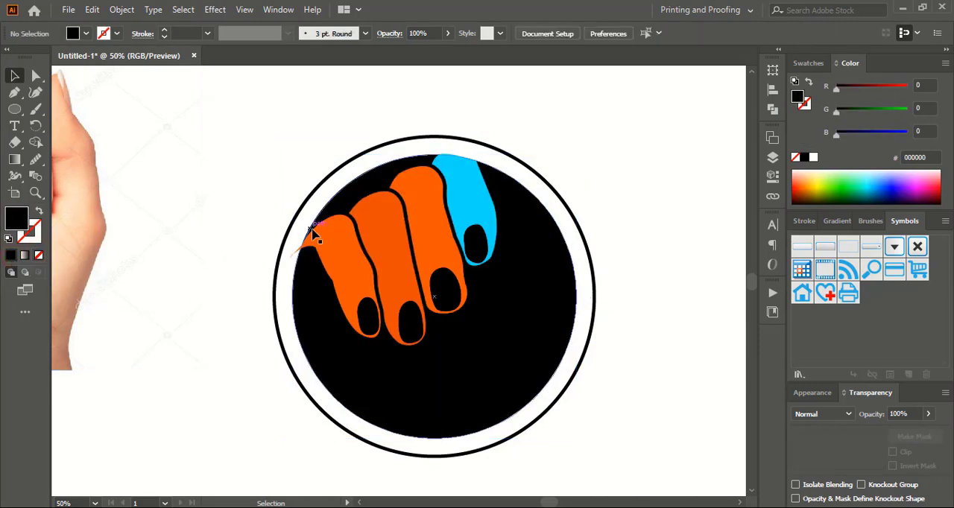
# Select all the finger and nail shapes, enlarge them together, and move them up toward the circle's upper-left edge
pyautogui.click(350, 271)
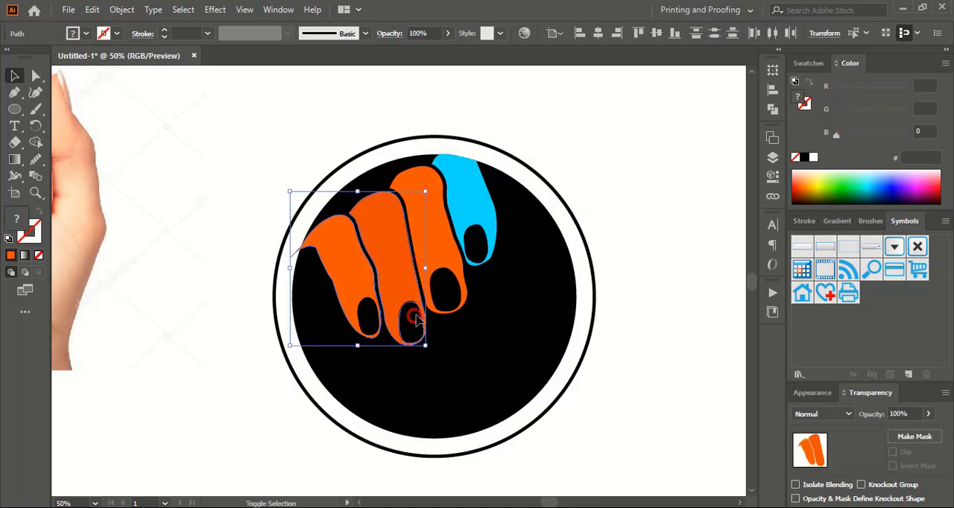
pyautogui.keyDown('shift'); pyautogui.click(451, 292); pyautogui.keyUp('shift')
pyautogui.keyDown('shift'); pyautogui.click(475, 255); pyautogui.keyUp('shift')
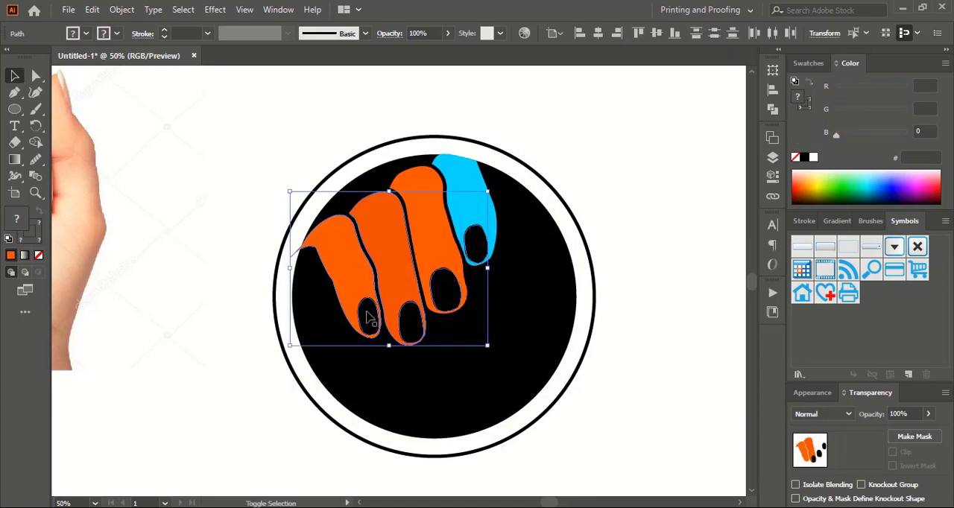
pyautogui.keyDown('shift'); pyautogui.click(479, 215); pyautogui.keyUp('shift')
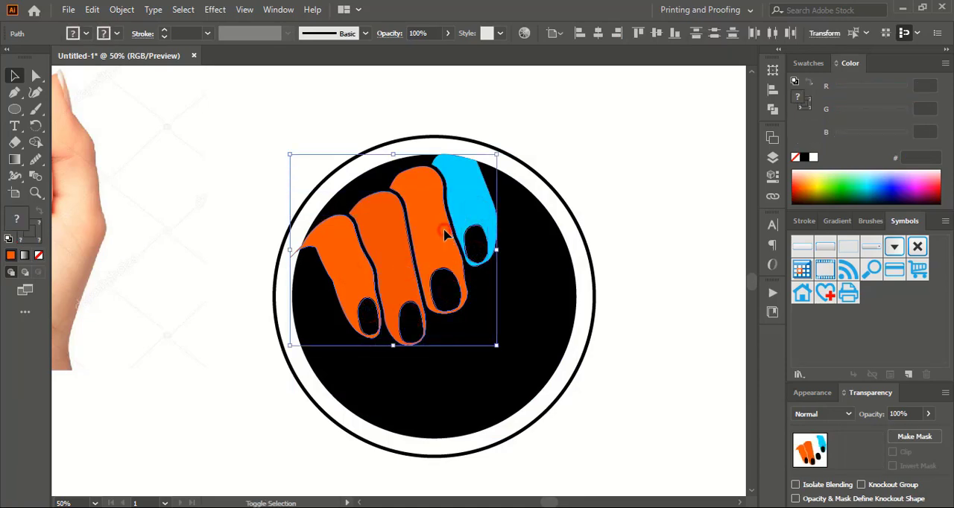
pyautogui.moveTo(494, 345); pyautogui.dragTo(538, 383)
pyautogui.moveTo(489, 289); pyautogui.dragTo(454, 263)
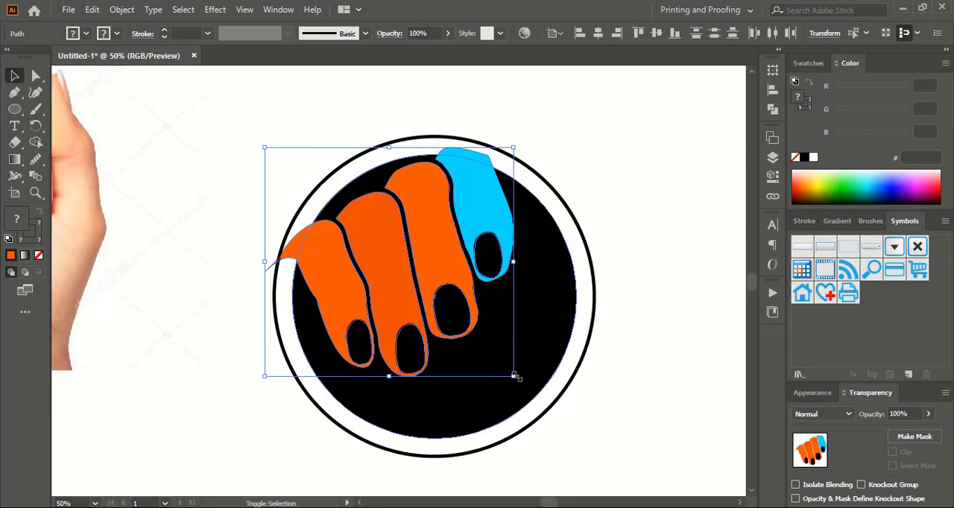
# Enlarge the fingers and nails further, narrow them slightly from the right side, and reposition them over the black circle
pyautogui.moveTo(516, 378); pyautogui.dragTo(545, 422)
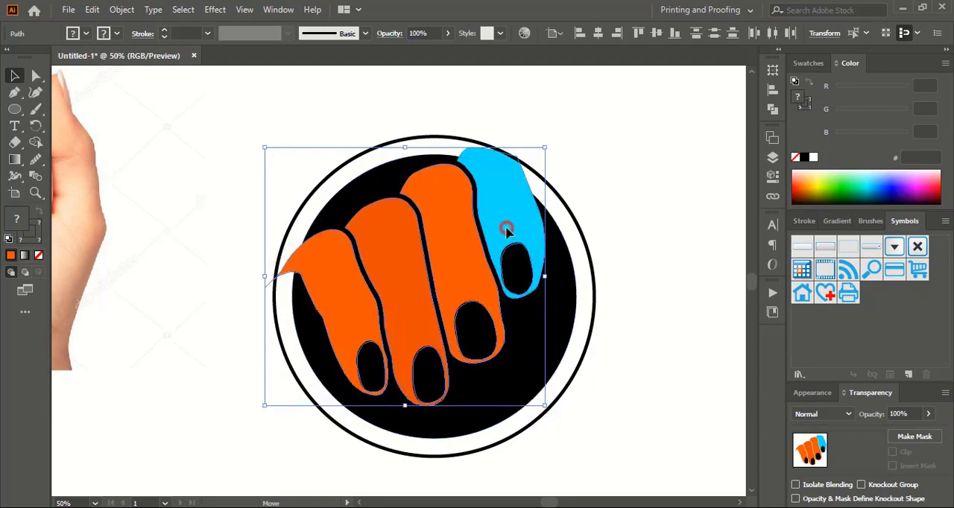
pyautogui.moveTo(505, 226); pyautogui.dragTo(498, 218)
pyautogui.moveTo(537, 268); pyautogui.dragTo(518, 268)
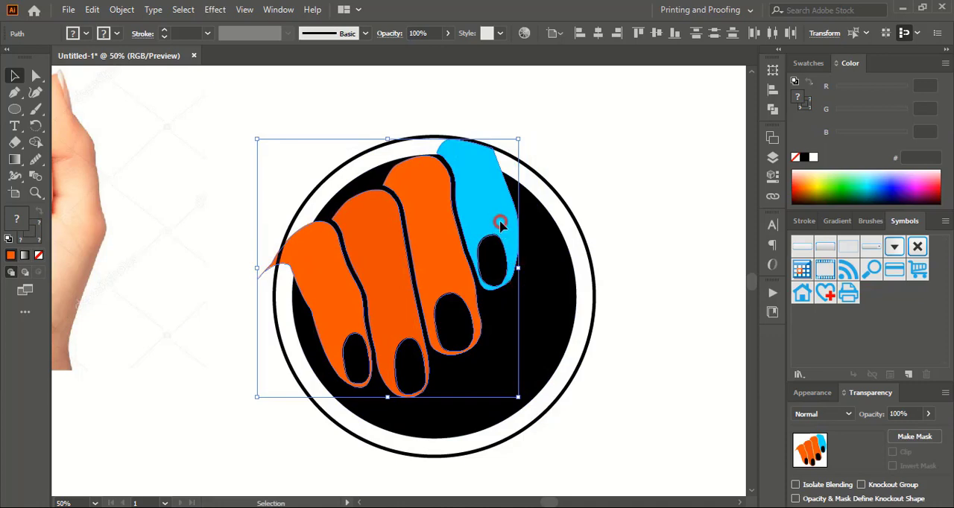
pyautogui.moveTo(501, 224)
pyautogui.mouseDown()
pyautogui.moveTo(514, 239)
pyautogui.moveTo(508, 226)
pyautogui.mouseUp()
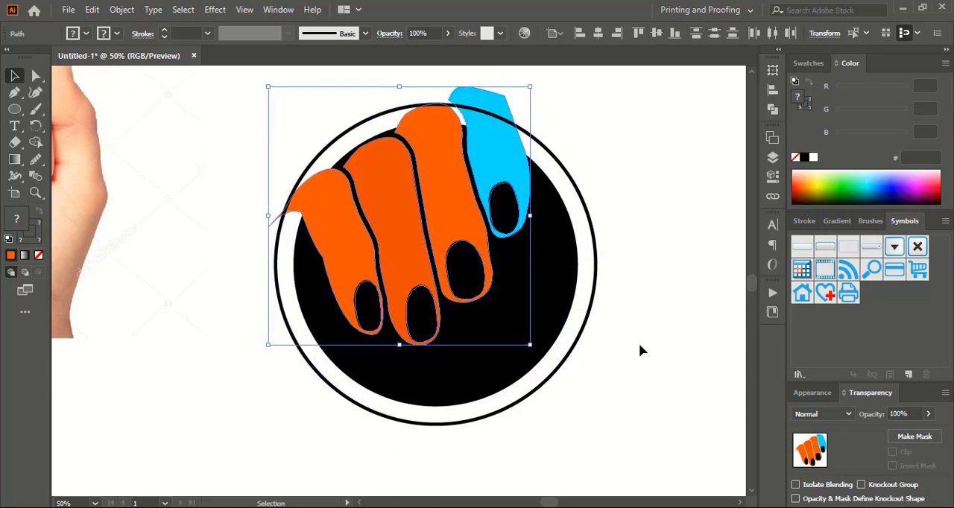
# Nudge the fingers and nails slightly left and up over the black circle
pyautogui.press('Left')
pyautogui.press('Left')
pyautogui.press('Left')
pyautogui.press('Left')
pyautogui.press('Left')
pyautogui.press('Left')
pyautogui.press('Left')
pyautogui.press('Left')
pyautogui.press('Left')
pyautogui.press('Left')
pyautogui.press('Left')
pyautogui.press('Left')
pyautogui.press('Left')
pyautogui.press('Left')
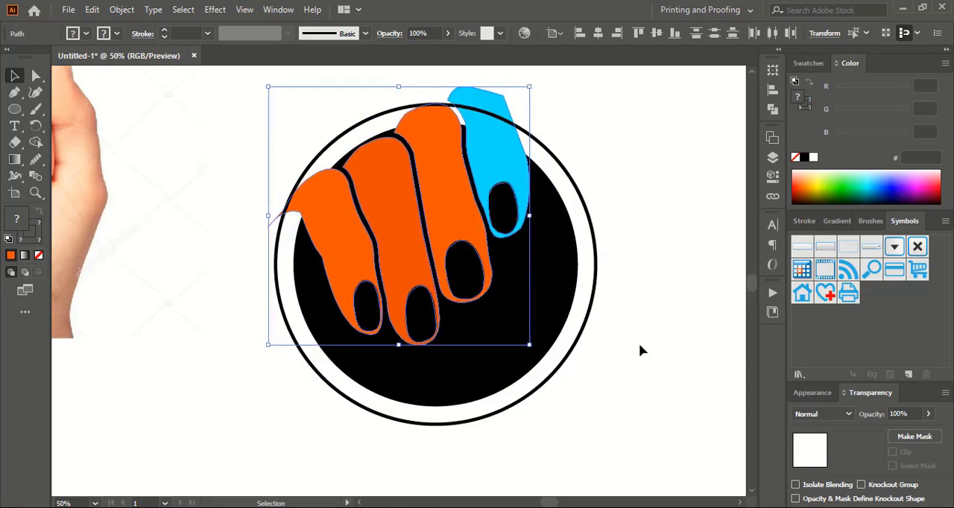
pyautogui.press('Up')
pyautogui.press('Up')
pyautogui.press('Up')
pyautogui.press('Up')
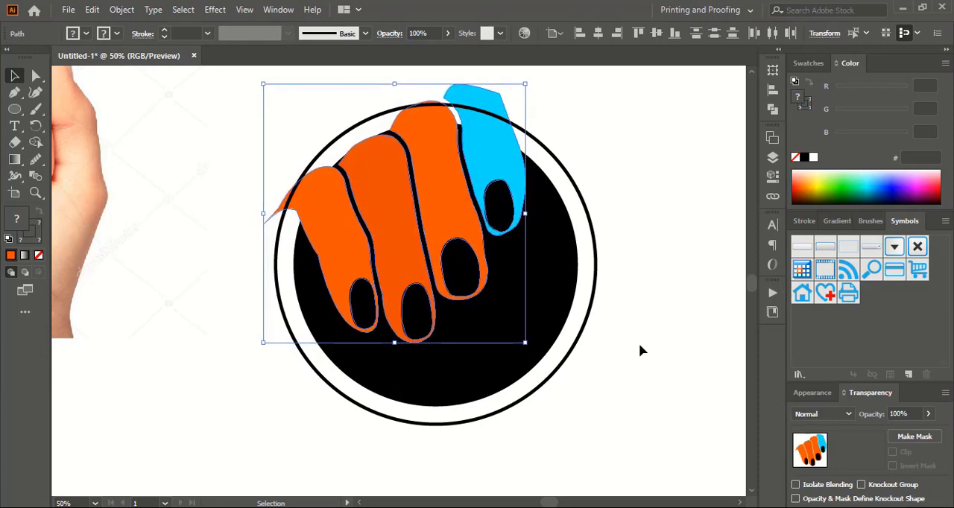
# Subtract the four finger shapes from the black circle with Minus Front, leaving the nails in place
pyautogui.keyDown('shift'); pyautogui.click(567, 279); pyautogui.keyUp('shift')
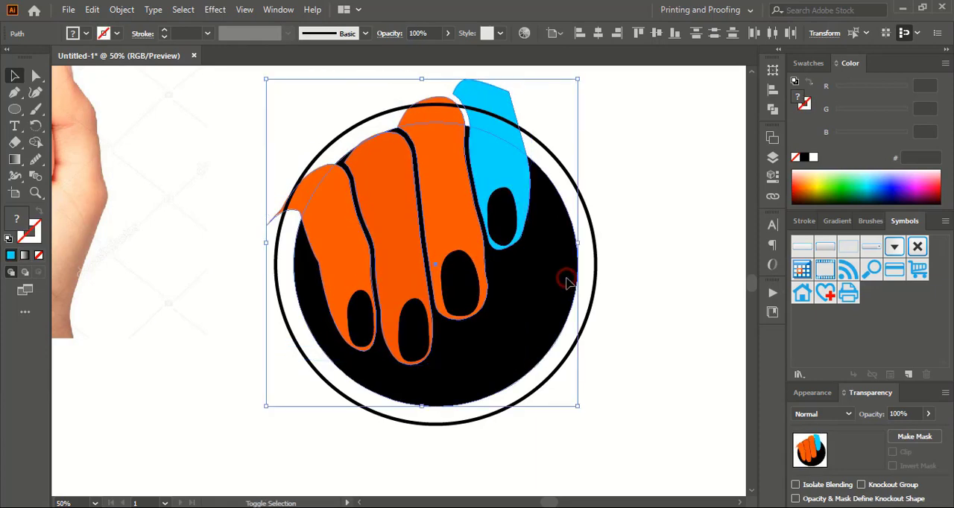
pyautogui.click(773, 111)
pyautogui.click(634, 103)
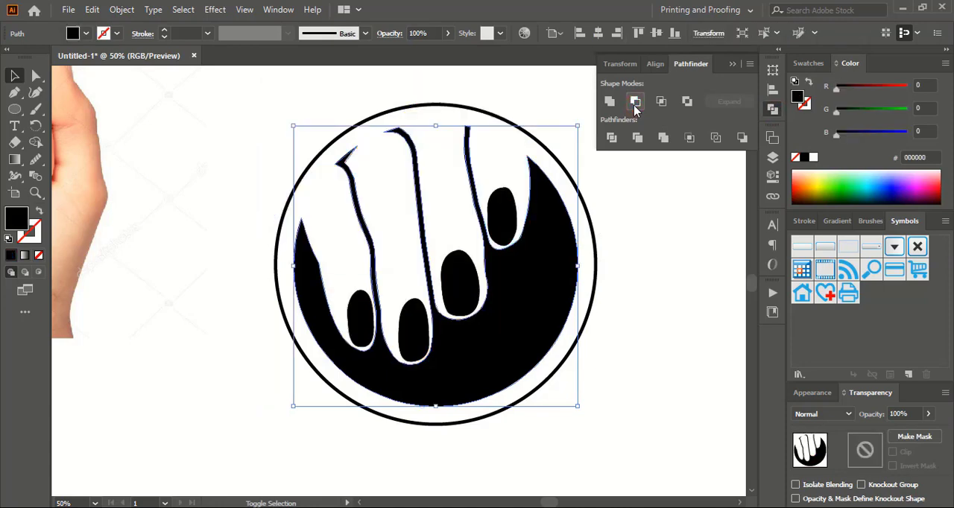
pyautogui.click(734, 67)
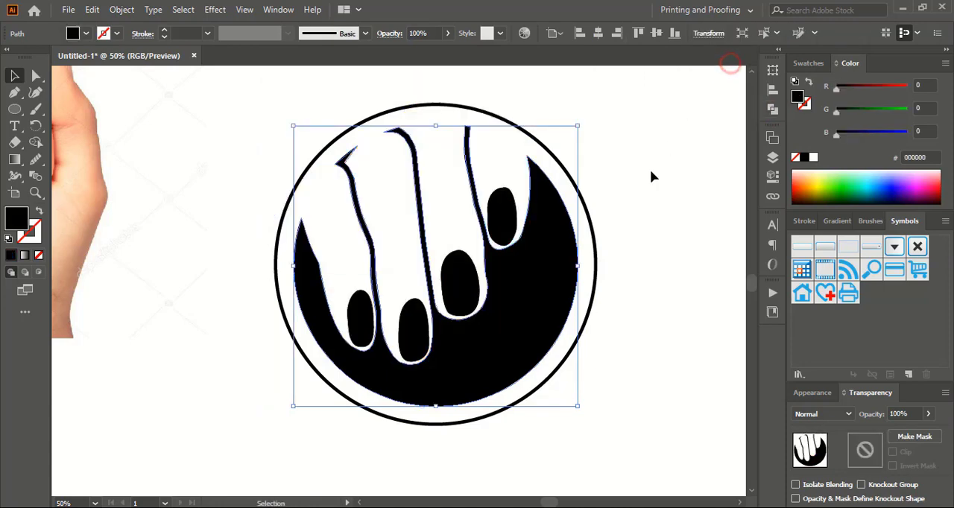
# Duplicate the little finger's nail with a small offset up and to the right of the original
pyautogui.click(641, 182)
pyautogui.hotkey('ctrl', '=')
pyautogui.hotkey('ctrl', '=')
pyautogui.hotkey('ctrl', '=')
pyautogui.click(293, 266)
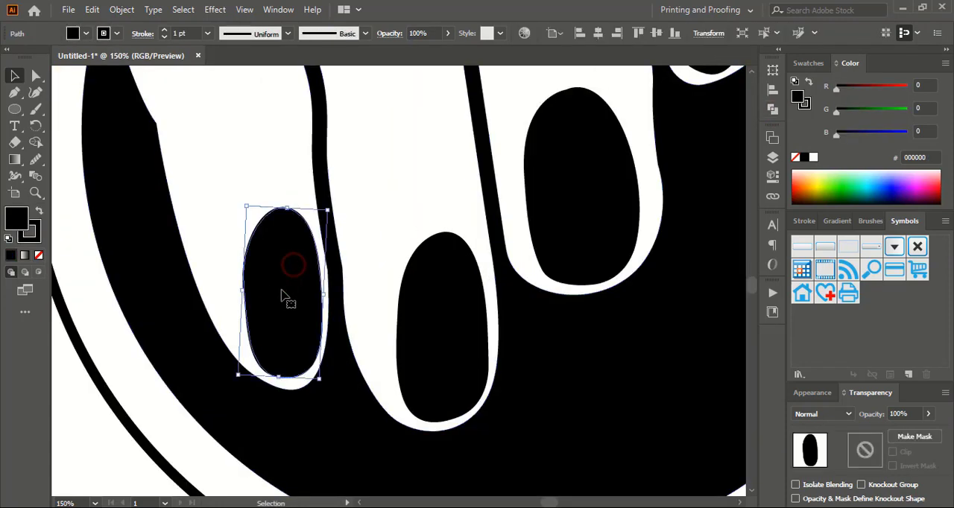
pyautogui.moveTo(284, 292); pyautogui.dragTo(288, 289)
# Split the little finger's two overlapping nail shapes into separate regions with the Shape Builder tool
pyautogui.click(373, 197)
pyautogui.click(296, 270)
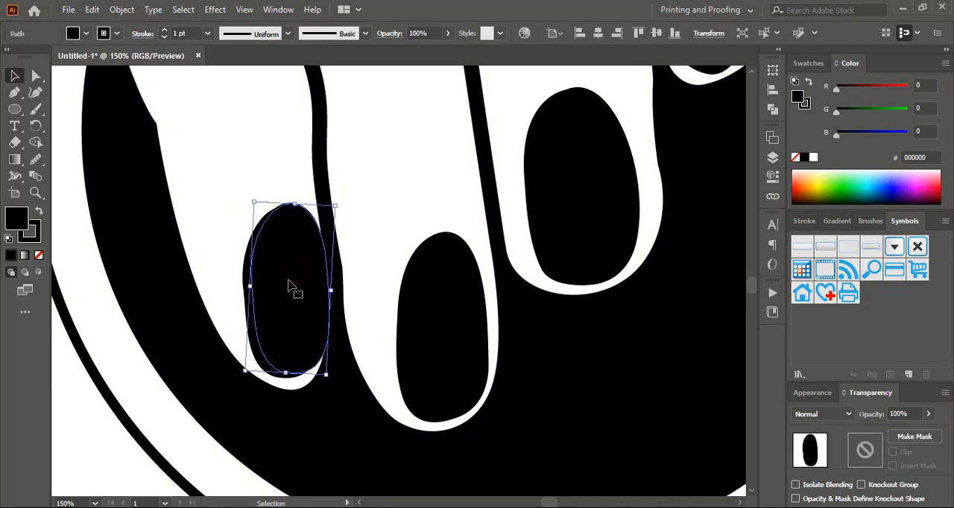
pyautogui.keyDown('shift'); pyautogui.click(253, 340); pyautogui.keyUp('shift')
pyautogui.click(35, 142)
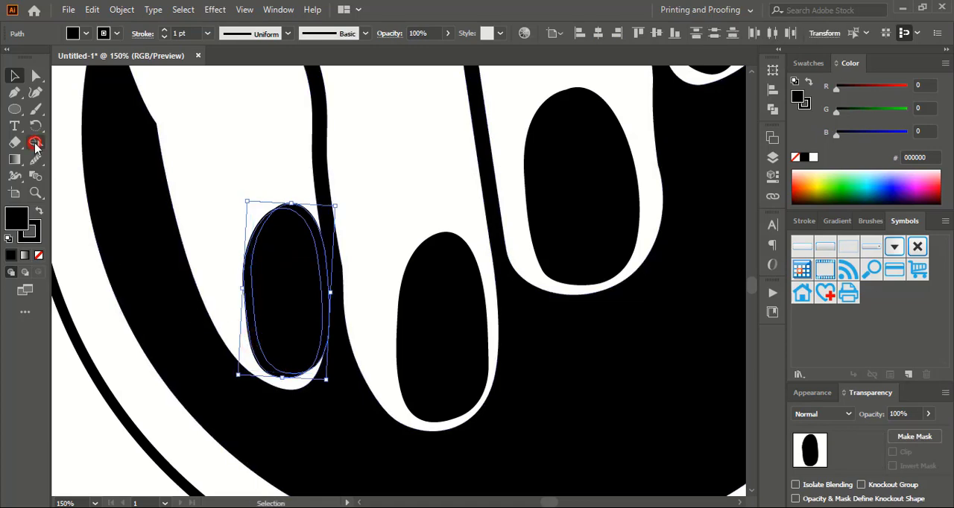
pyautogui.click(275, 273)
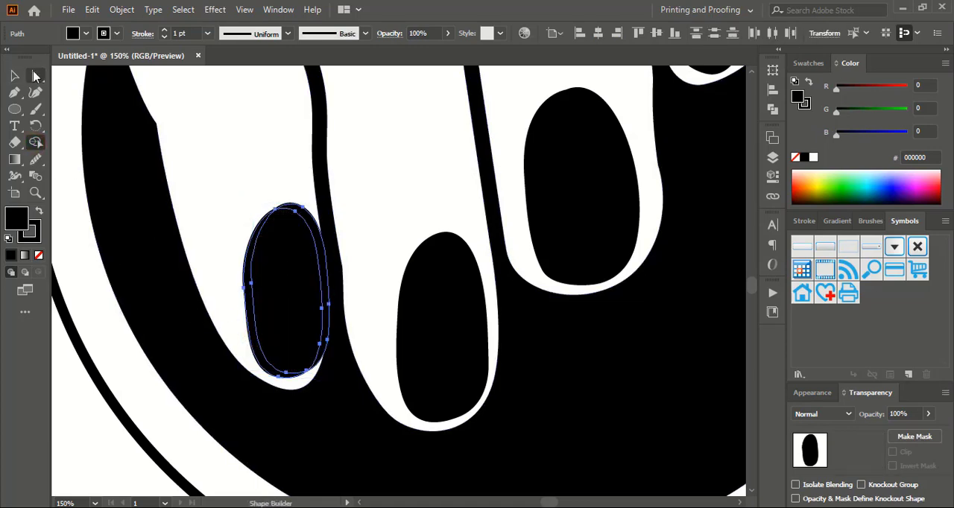
# Move the surplus right-hand sliver off the little finger's nail and delete it
pyautogui.click(14, 75)
pyautogui.click(241, 141)
pyautogui.moveTo(355, 184); pyautogui.dragTo(408, 158)
pyautogui.press('Delete')
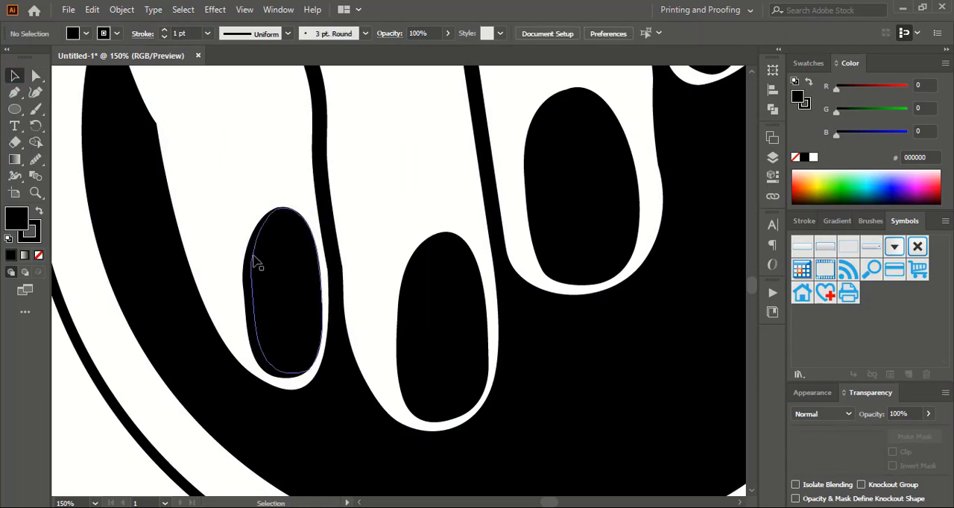
# Nudge the little finger nail's left crescent outward to leave a thin white gap beside the nail
pyautogui.click(246, 284)
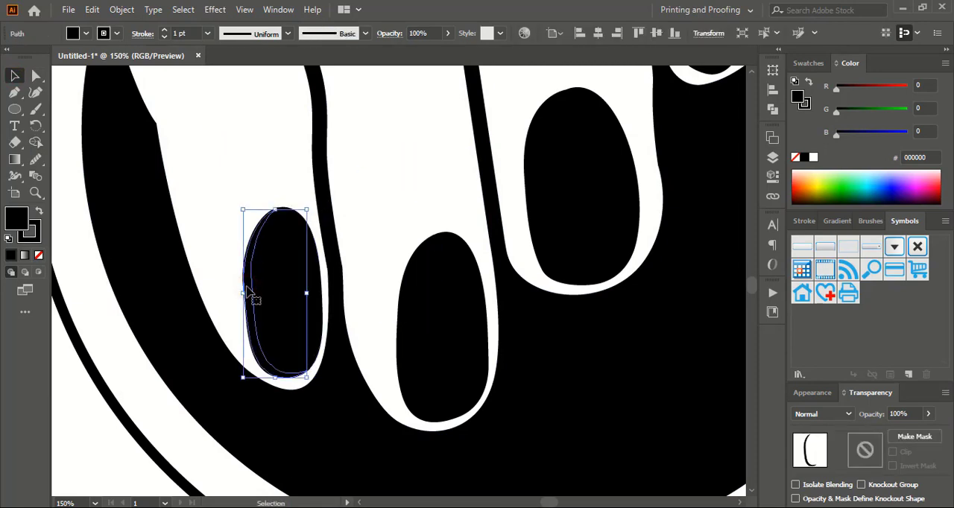
pyautogui.press('Left')
pyautogui.press('Left')
pyautogui.press('Left')
pyautogui.press('Left')
pyautogui.press('Left')
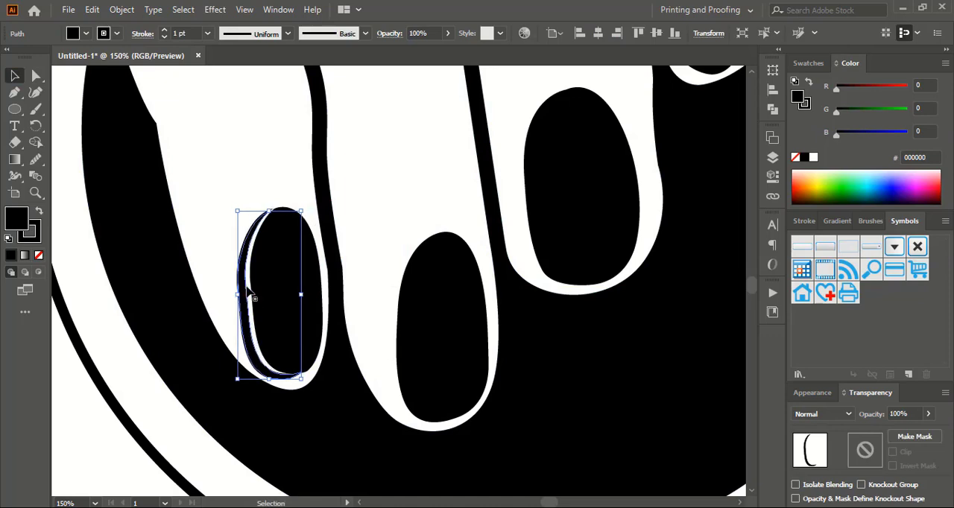
pyautogui.press('Left')
pyautogui.press('Left')
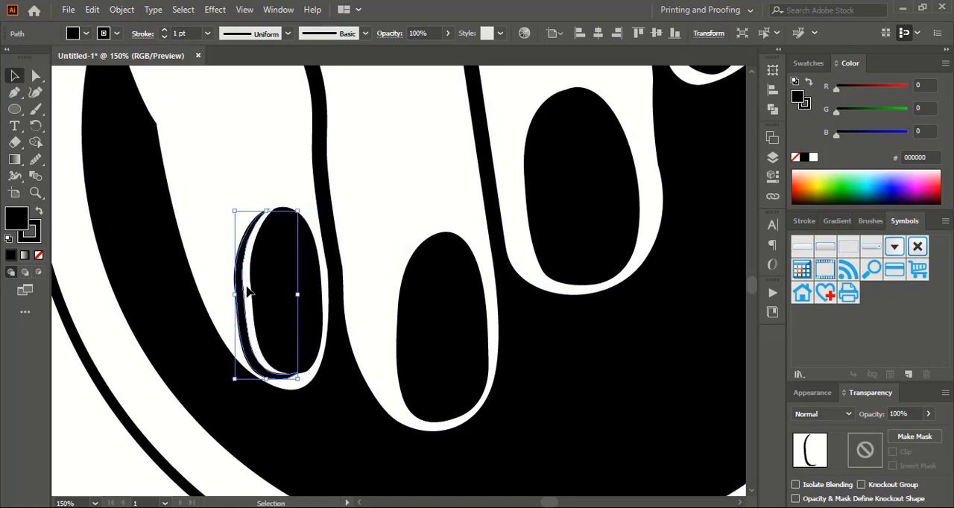
# Enlarge the ring finger nail's left crescent slightly so it extends beyond the nail's upper and lower ends
pyautogui.click(369, 279)
pyautogui.scroll(-1, 406, 273)
pyautogui.click(402, 273)
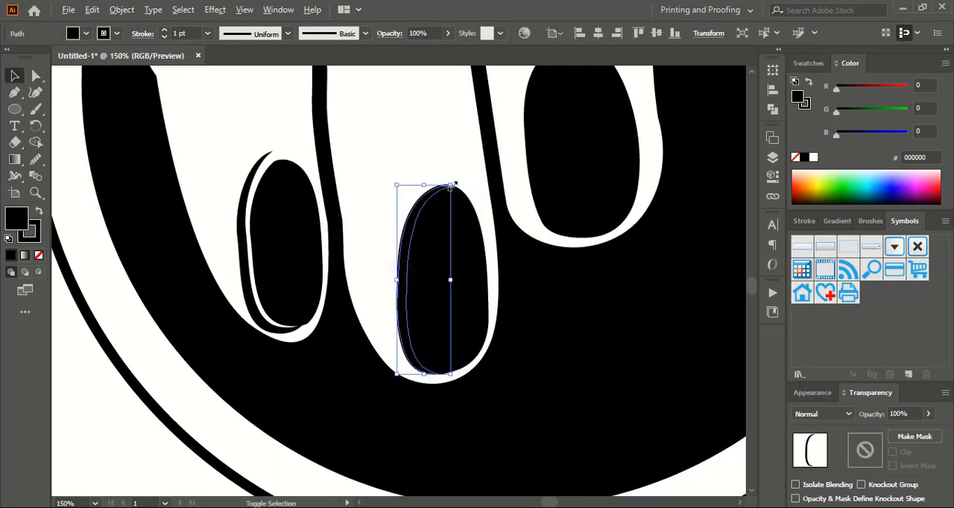
pyautogui.moveTo(451, 184); pyautogui.dragTo(454, 174)
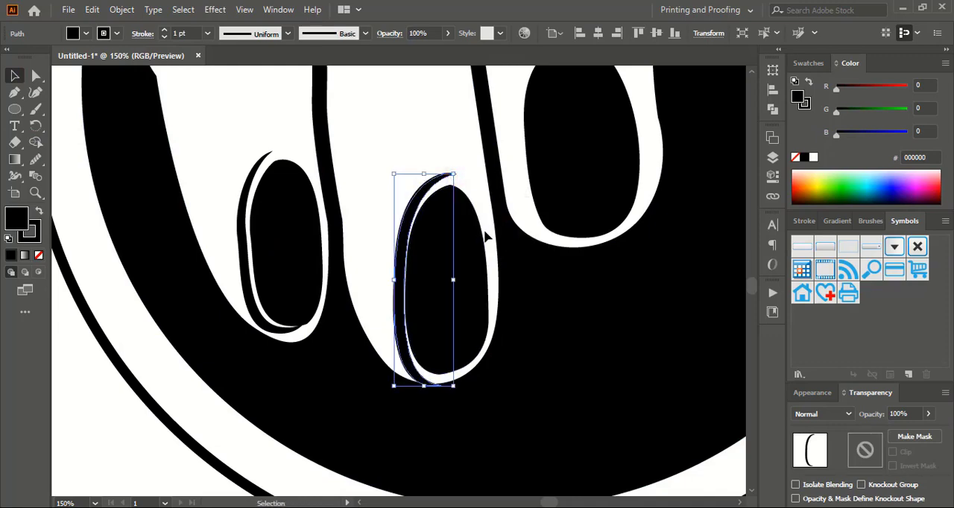
# Nudge the ring finger nail's crescent outward to the left and slightly up, leaving a white gap beside the nail
pyautogui.press('Left')
pyautogui.press('Left')
pyautogui.press('Left')
pyautogui.press('Up')
pyautogui.press('Up')
pyautogui.press('Up')
pyautogui.press('Up')
pyautogui.press('Left')
pyautogui.press('Left')
pyautogui.press('Left')
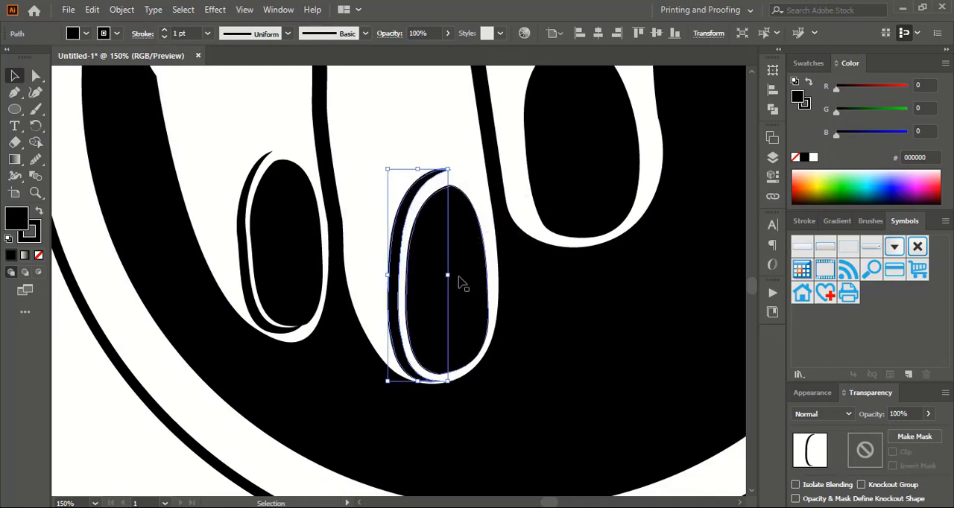
pyautogui.press('Up')
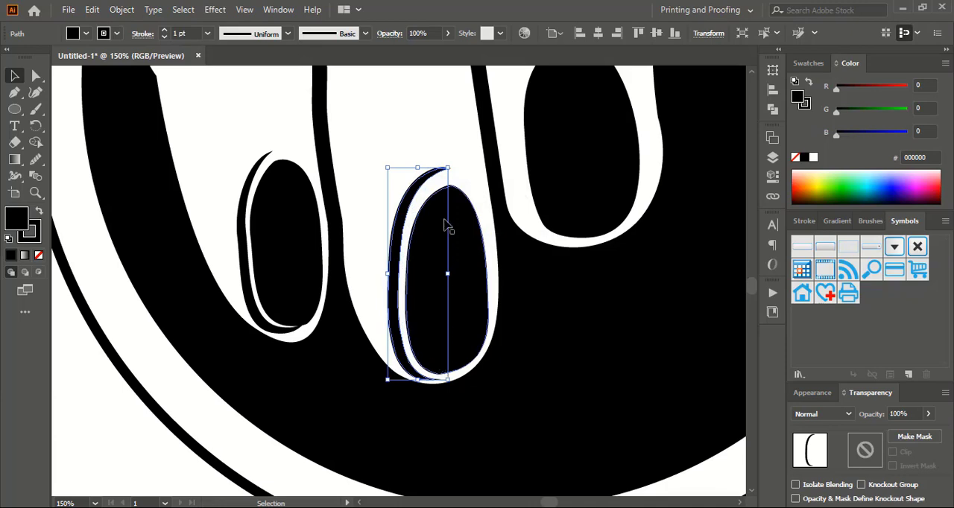
pyautogui.click(473, 170)
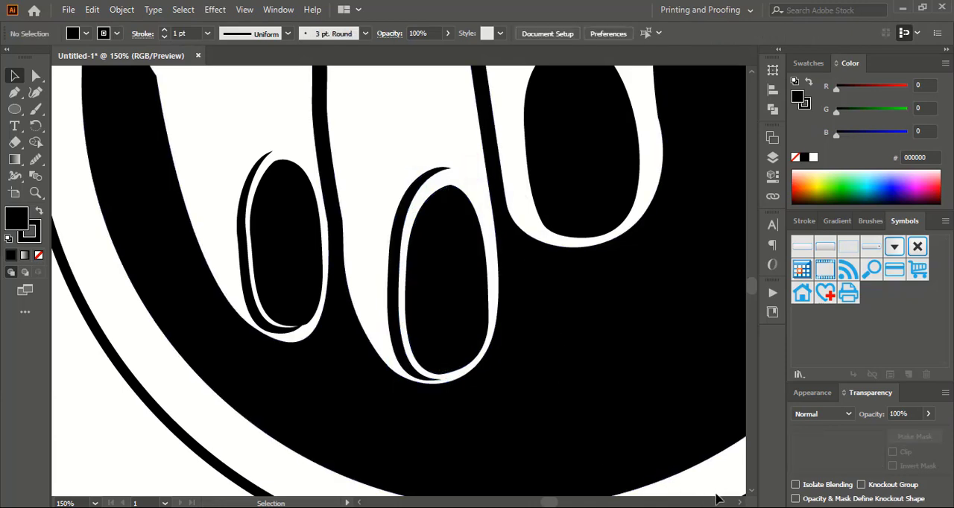
# Duplicate the middle finger's nail with a small offset to the right and split the overlapping shapes with the Shape Builder tool
pyautogui.click(741, 502)
pyautogui.scroll(2, 542, 312)
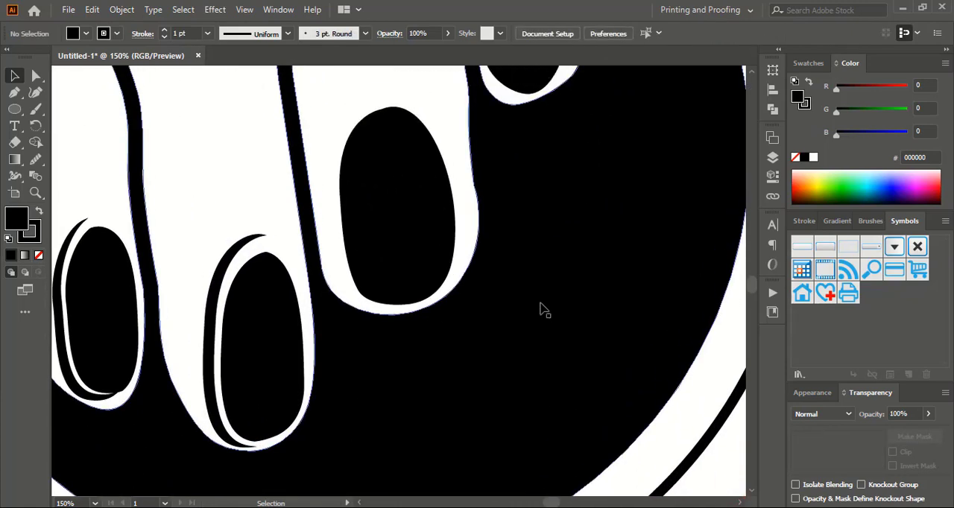
pyautogui.moveTo(401, 238); pyautogui.dragTo(415, 243)
pyautogui.click(355, 266)
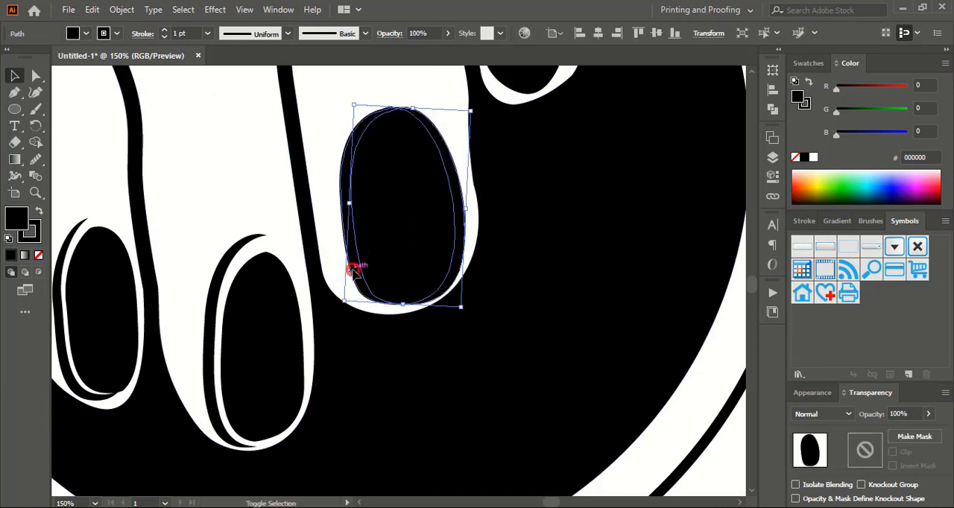
pyautogui.click(35, 142)
pyautogui.click(411, 228)
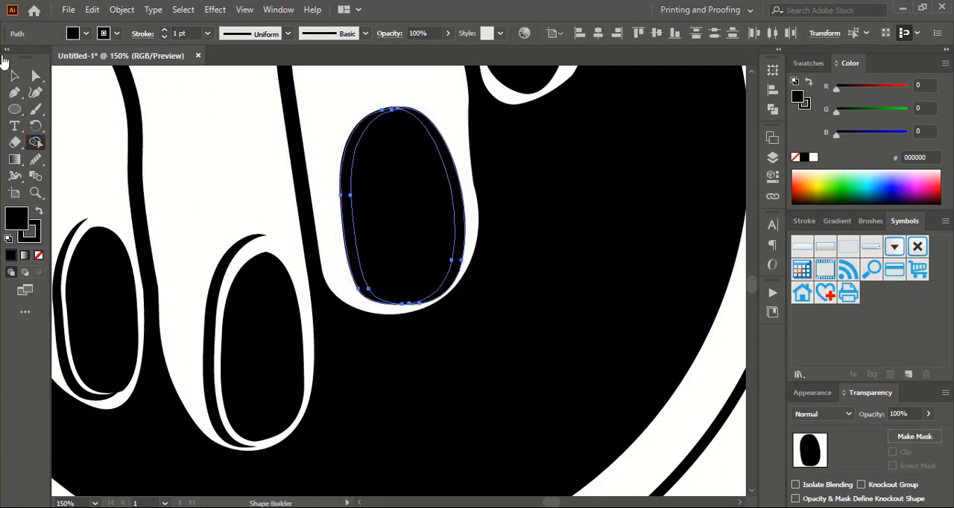
# Delete the surplus right-hand sliver from the middle finger's nail
pyautogui.click(14, 75)
pyautogui.click(224, 136)
pyautogui.click(452, 154)
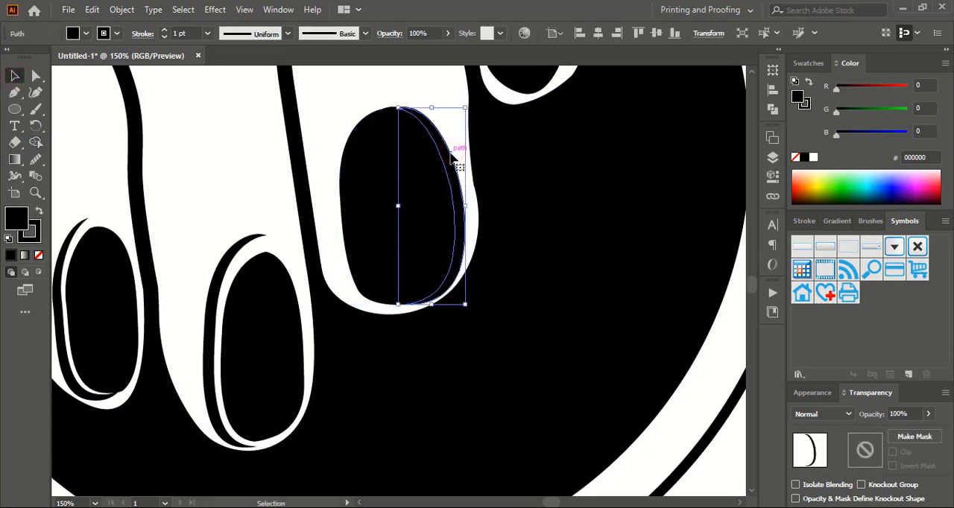
pyautogui.press('Delete')
# Enlarge the middle finger nail's left crescent slightly and nudge it left and up to leave a white gap beside the nail
pyautogui.click(347, 195)
pyautogui.moveTo(401, 107); pyautogui.dragTo(405, 97)
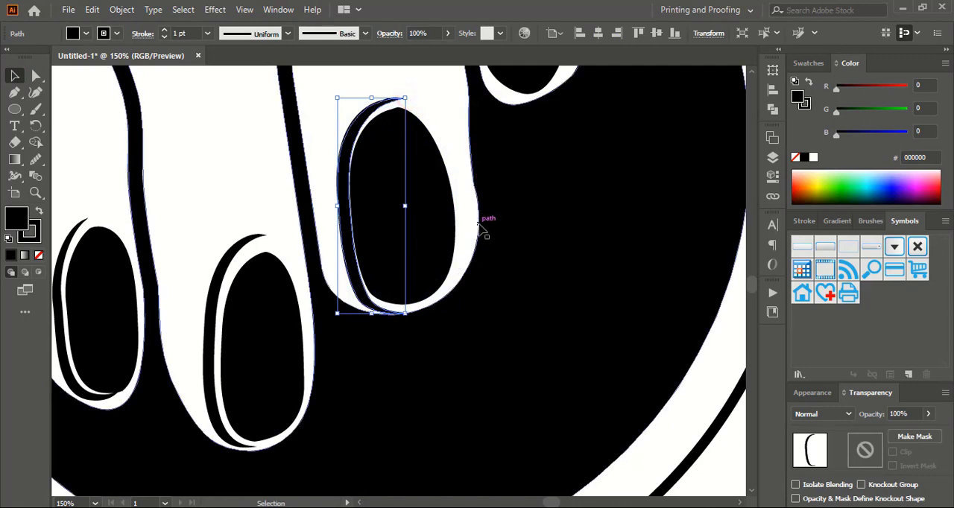
pyautogui.press('Left')
pyautogui.press('Left')
pyautogui.press('Left')
pyautogui.press('Left')
pyautogui.press('Left')
pyautogui.press('Up')
pyautogui.press('Up')
pyautogui.press('Up')
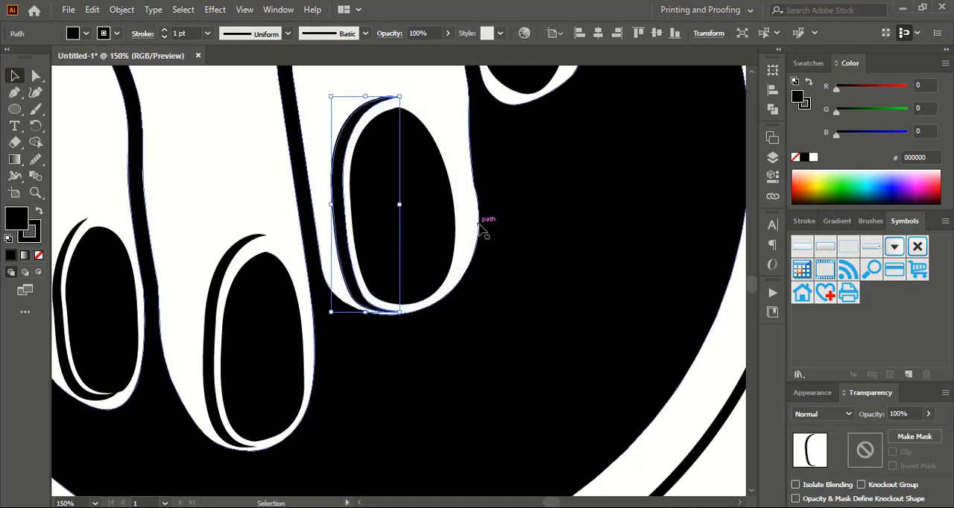
pyautogui.hotkey('ctrl', 'shift', 'a')
# Trim the forked and pointed tips off the upper ends of the two leftmost finger dividing lines with the Eraser tool
pyautogui.hotkey('ctrl', '-')
pyautogui.hotkey('ctrl', '-')
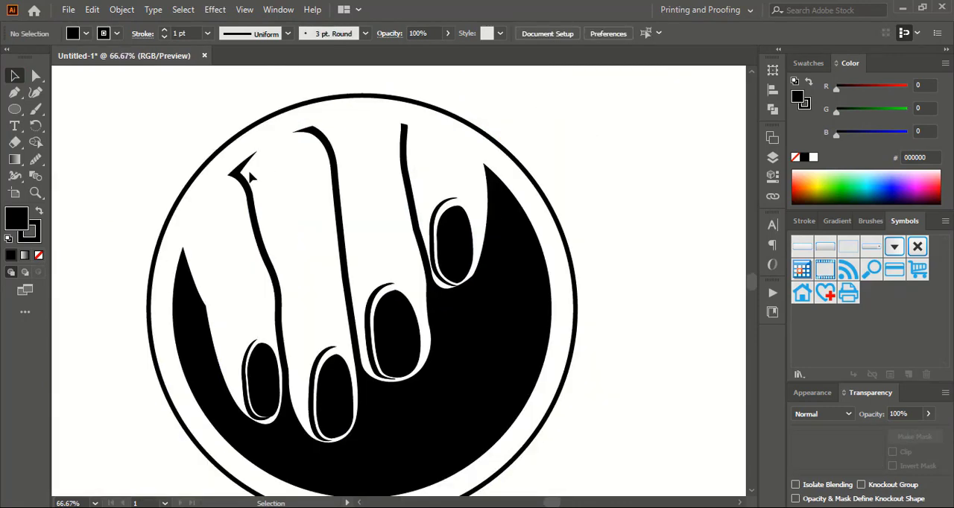
pyautogui.click(248, 196)
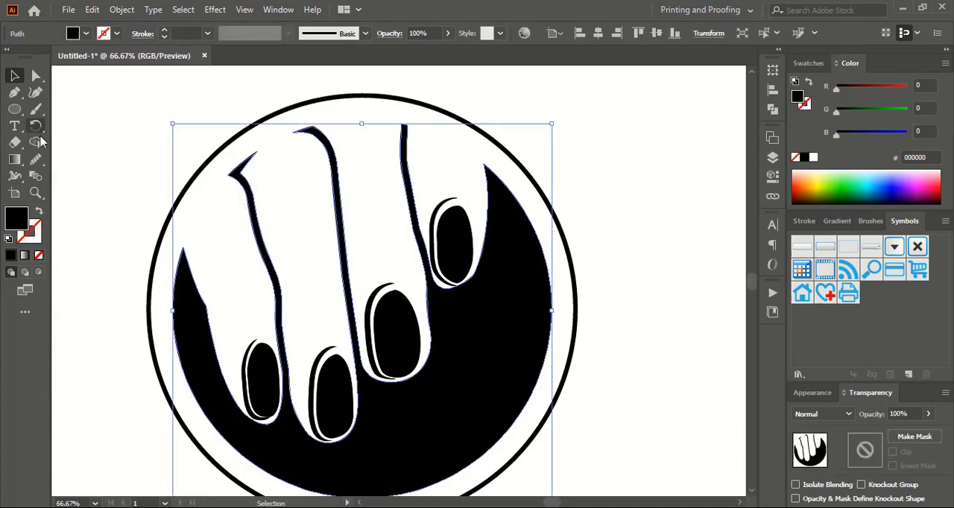
pyautogui.click(15, 143)
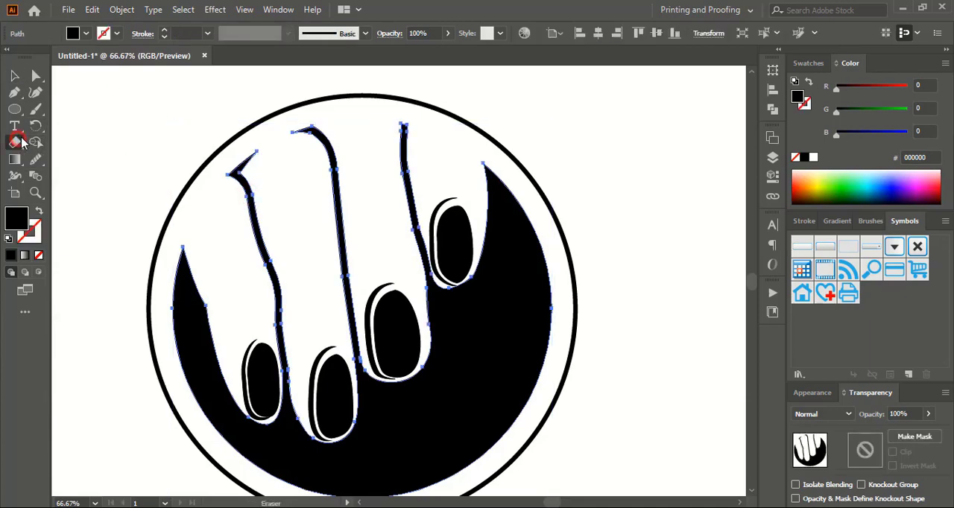
pyautogui.moveTo(246, 143)
pyautogui.mouseDown()
pyautogui.moveTo(239, 139)
pyautogui.moveTo(275, 119)
pyautogui.mouseUp()
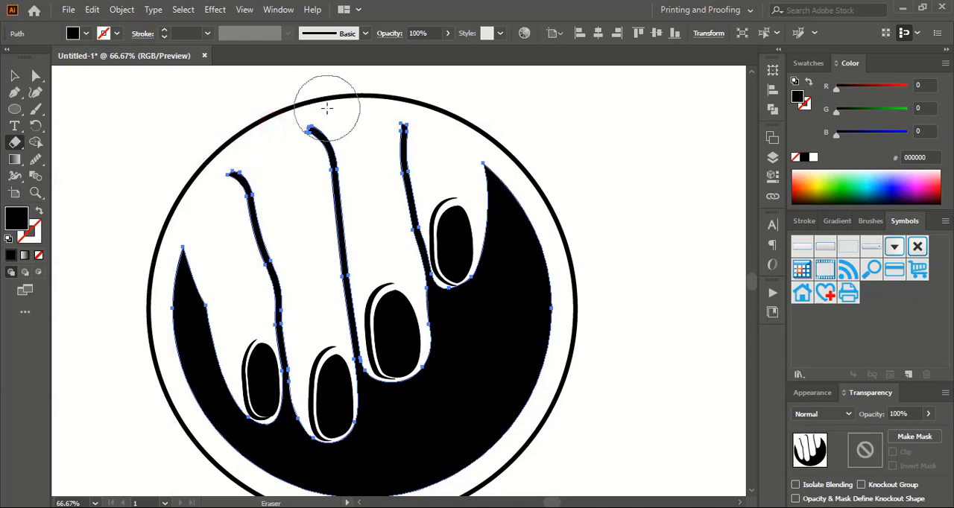
pyautogui.click(14, 75)
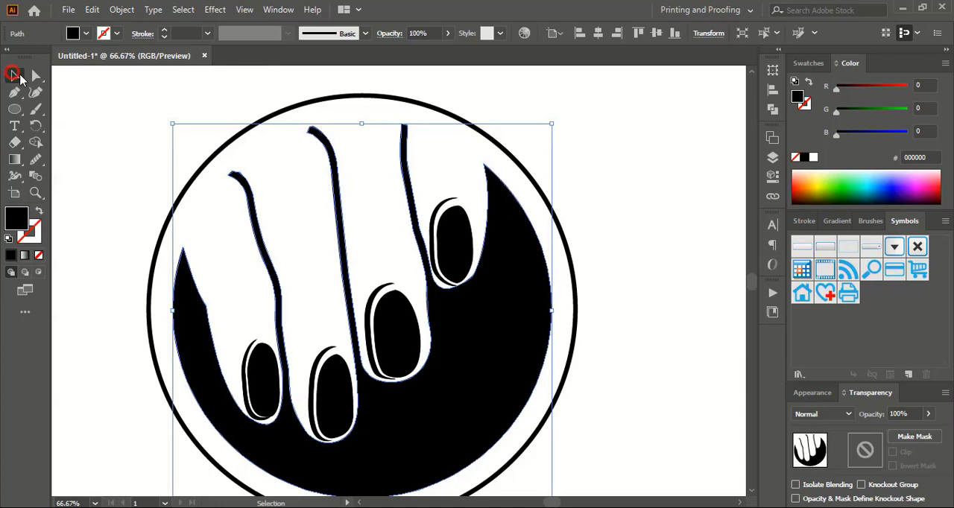
pyautogui.click(636, 197)
pyautogui.hotkey('ctrl', '-')
pyautogui.hotkey('ctrl', '-')
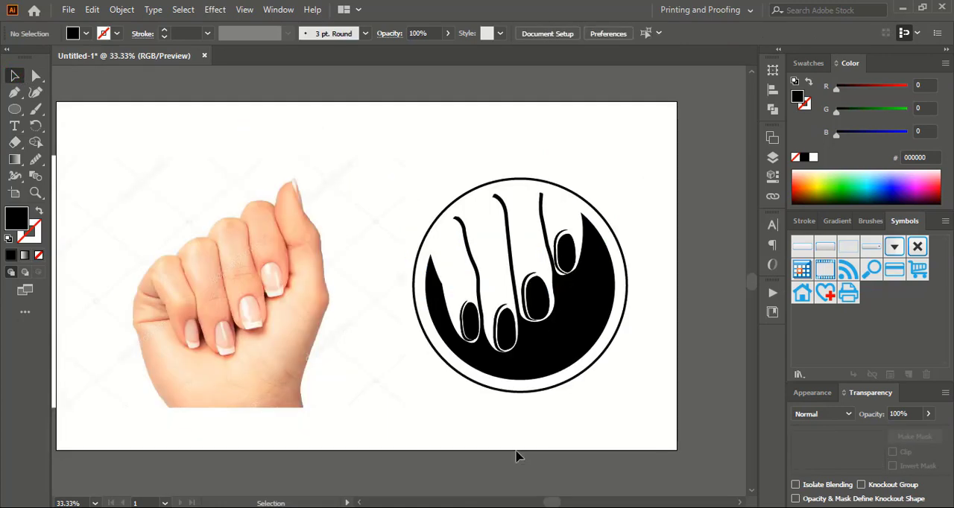